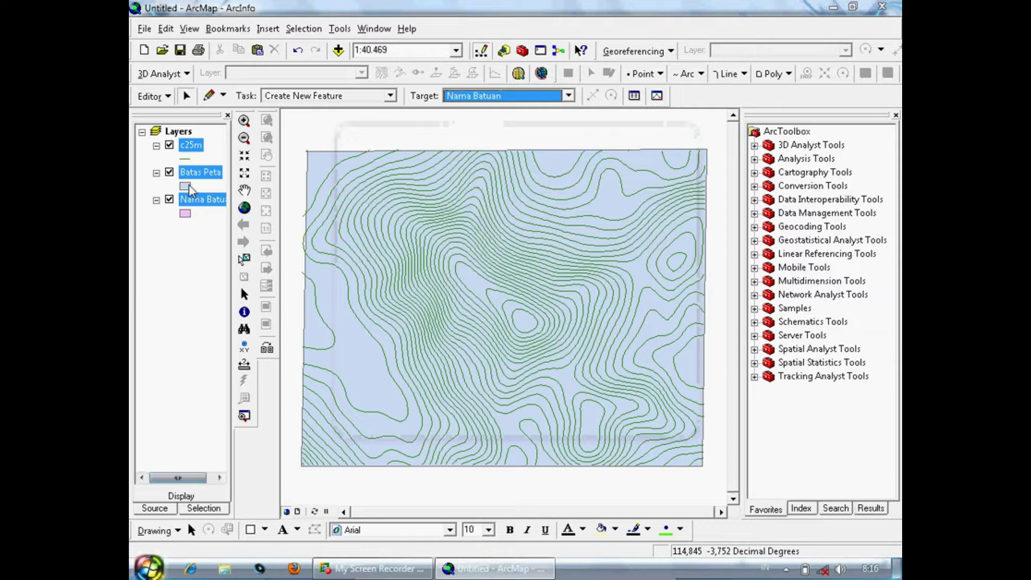
# - Apply the Hollow symbol to the Nama Batuan layer
pyautogui.doubleClick(185, 214)
pyautogui.click(375, 246)
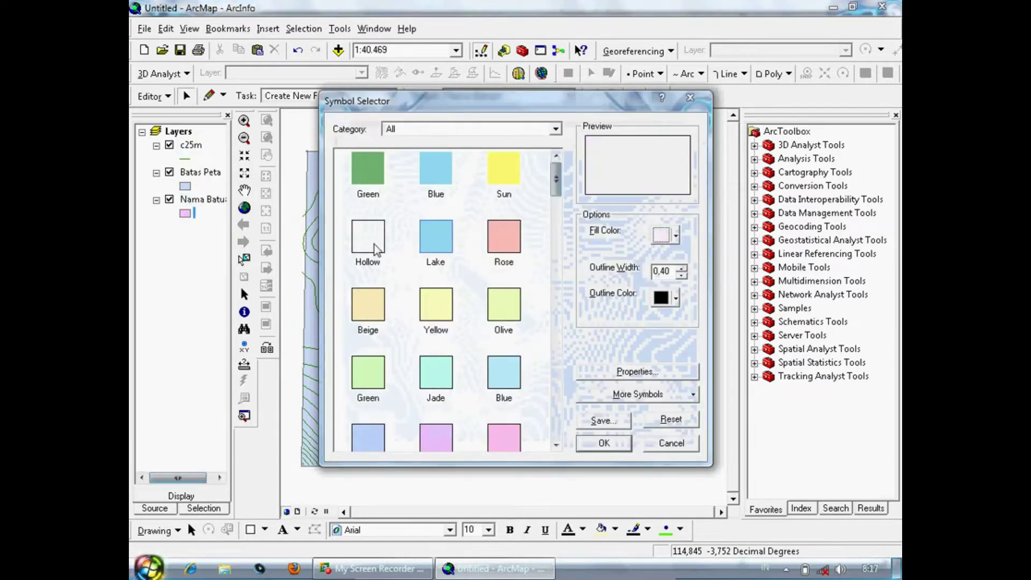
pyautogui.click(604, 443)
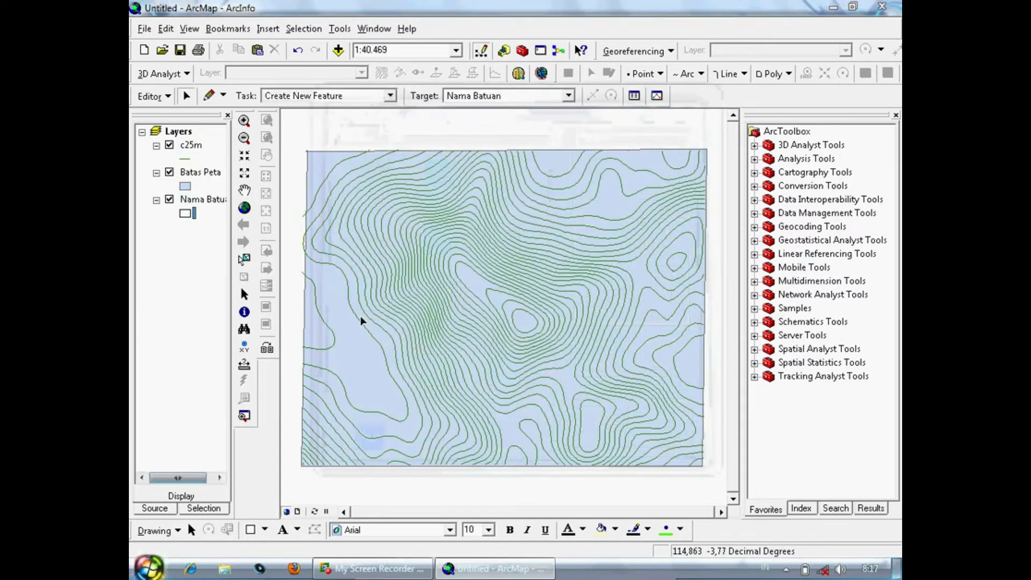
# - Symbolize the Batas Peta layer with no fill color and a black outline
pyautogui.doubleClick(185, 186)
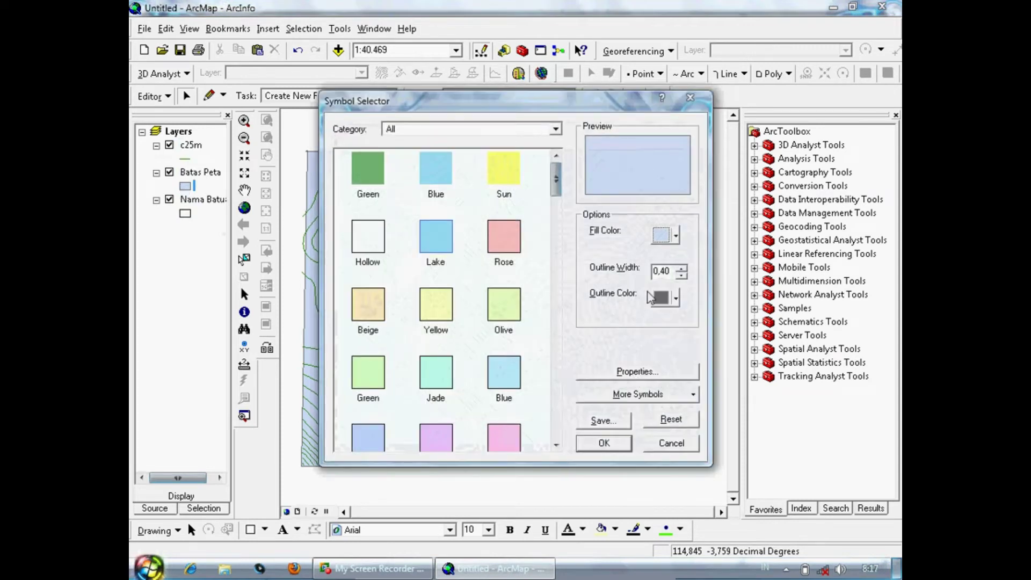
pyautogui.click(663, 241)
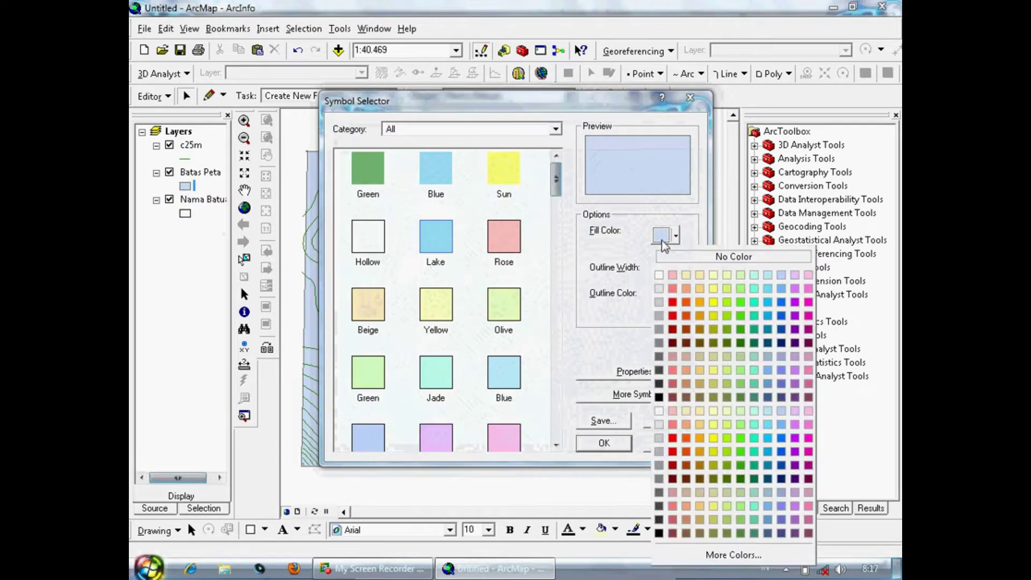
pyautogui.click(668, 256)
pyautogui.click(665, 294)
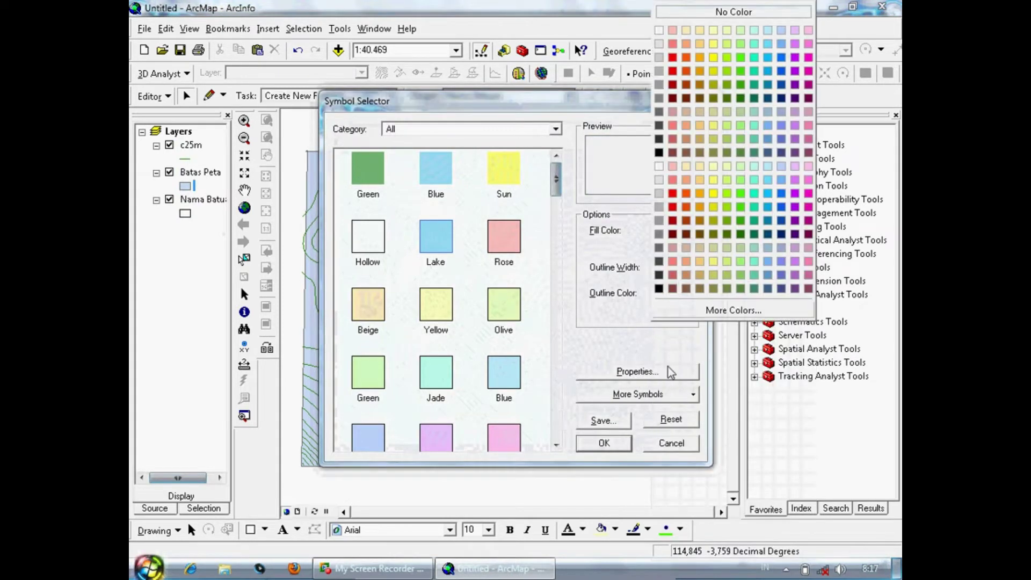
pyautogui.click(659, 288)
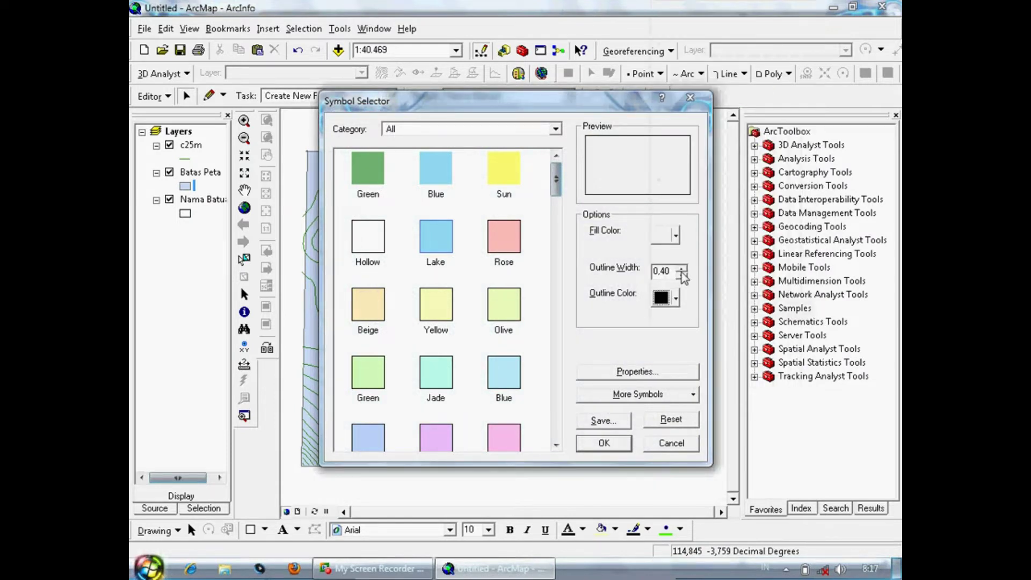
pyautogui.click(603, 442)
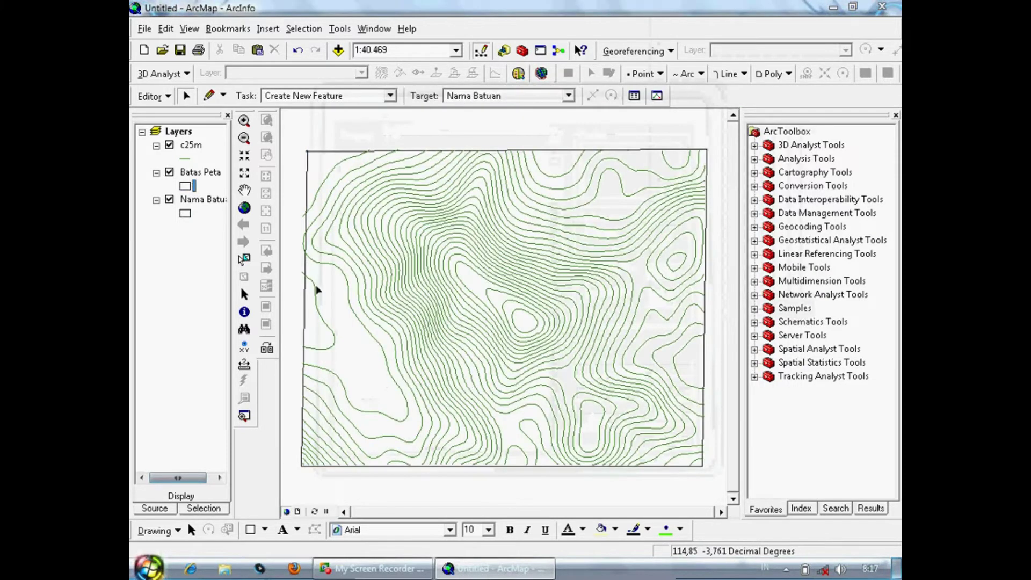
# - Move the Batas Peta layer below Nama Batuan and open the Nama Batuan attribute table
pyautogui.moveTo(203, 173); pyautogui.dragTo(204, 221)
pyautogui.rightClick(199, 177)
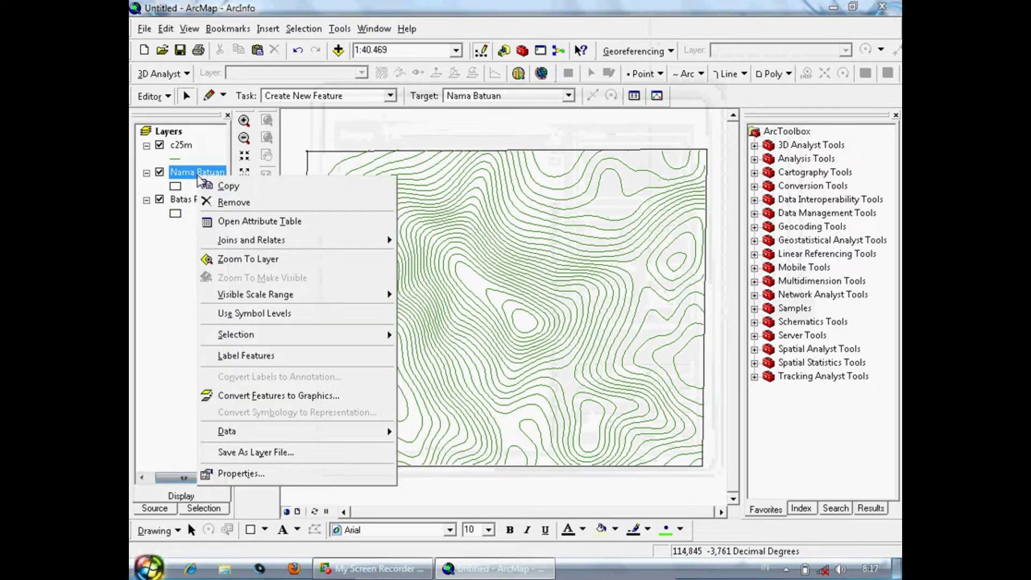
pyautogui.click(253, 221)
pyautogui.moveTo(433, 196); pyautogui.dragTo(257, 176)
pyautogui.click(685, 340)
pyautogui.click(548, 295)
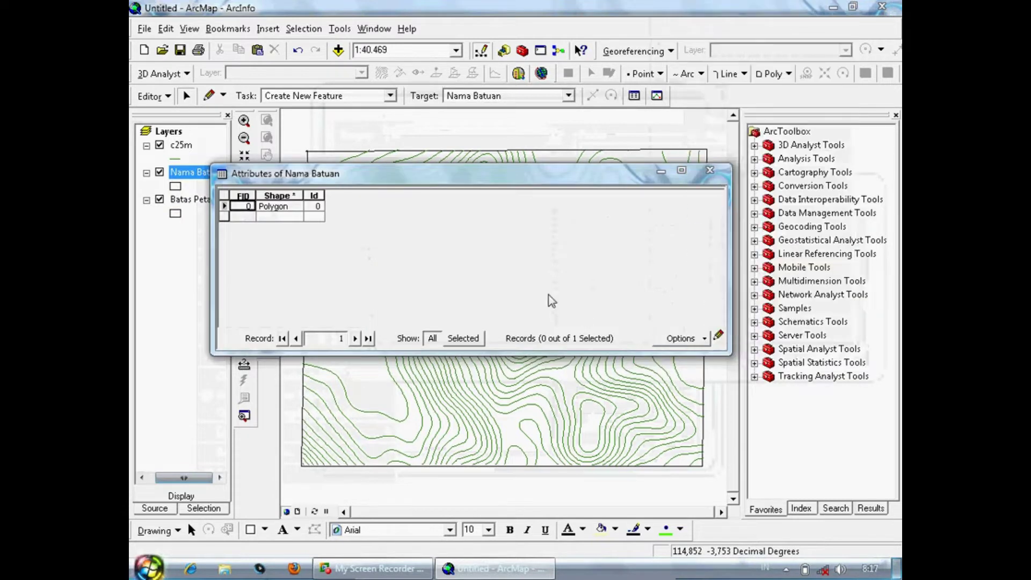
# - Stop editing and add a Text field named Nama Batuan to the attribute table, accepting the automatic rename to Nama_Batua
pyautogui.click(147, 101)
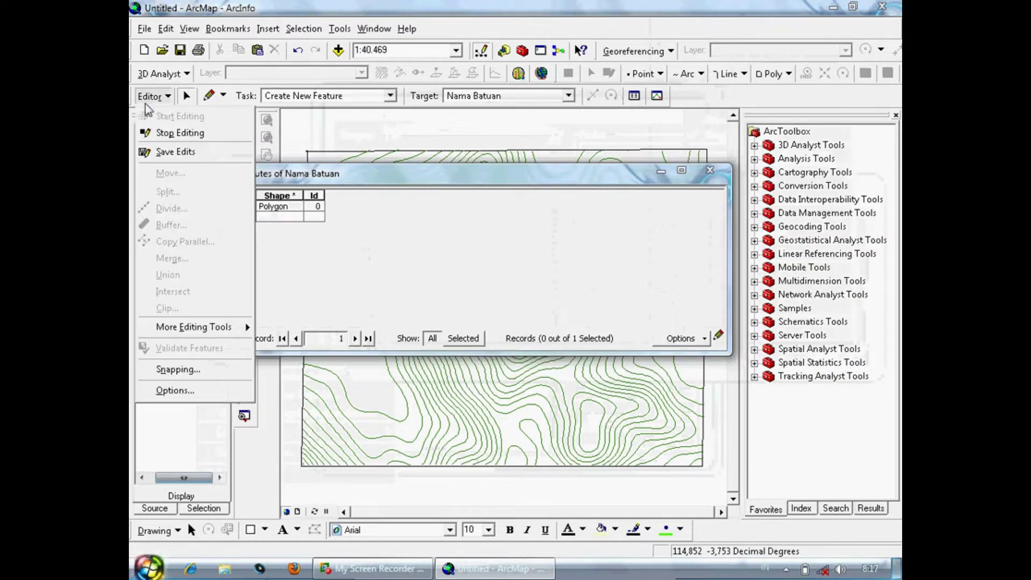
pyautogui.click(149, 133)
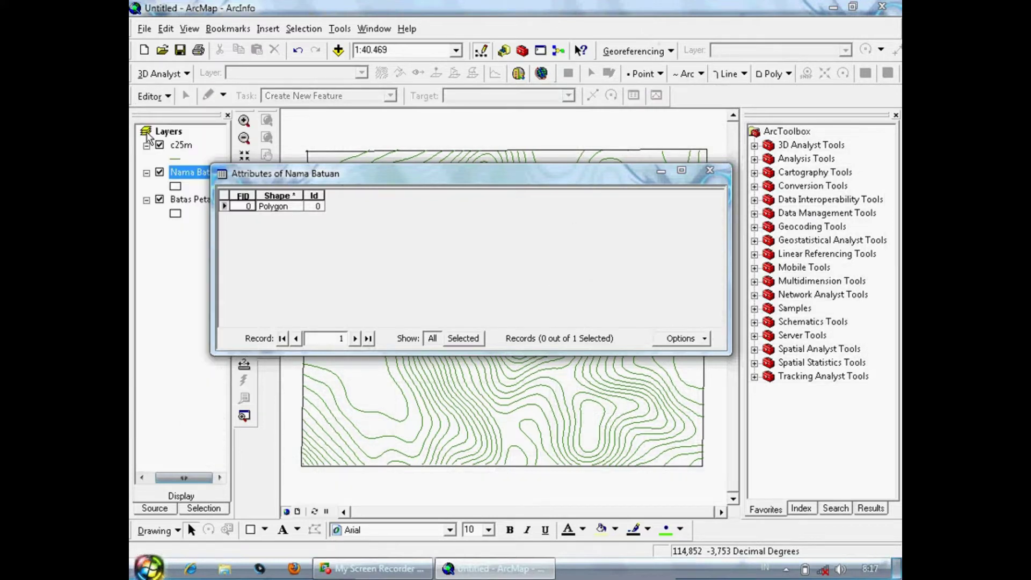
pyautogui.click(668, 339)
pyautogui.click(698, 106)
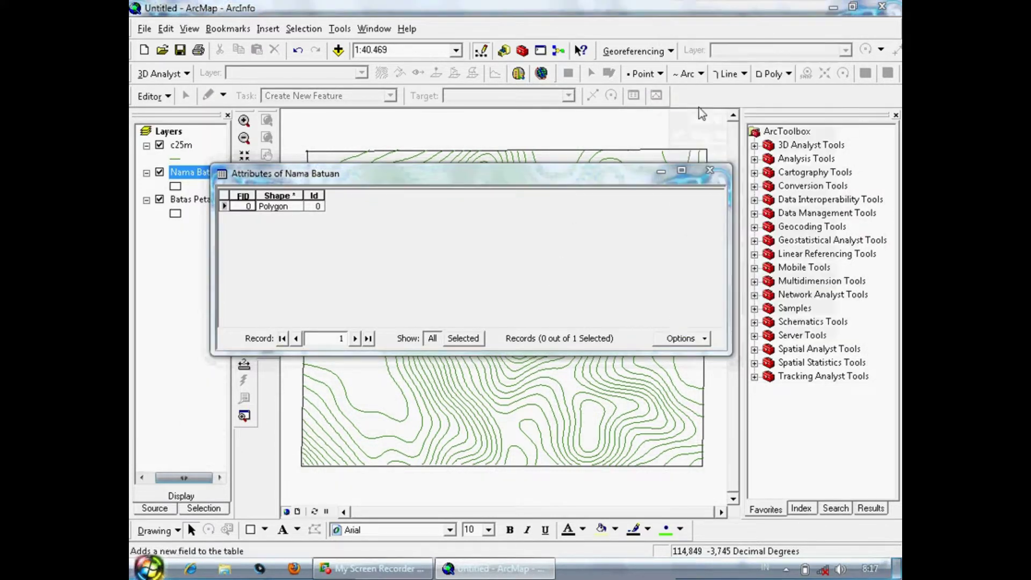
pyautogui.write('Nama Batuan')
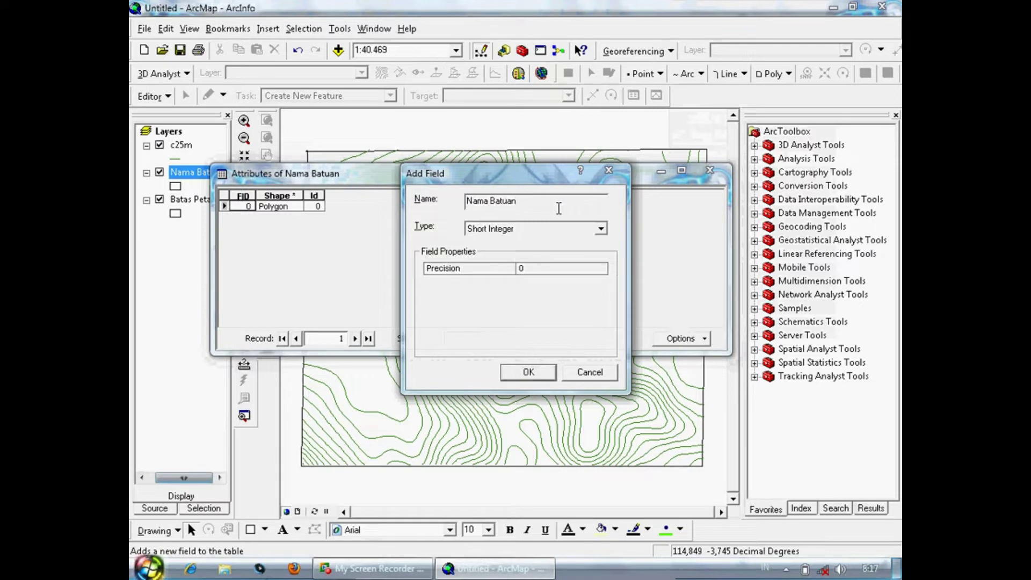
pyautogui.click(553, 230)
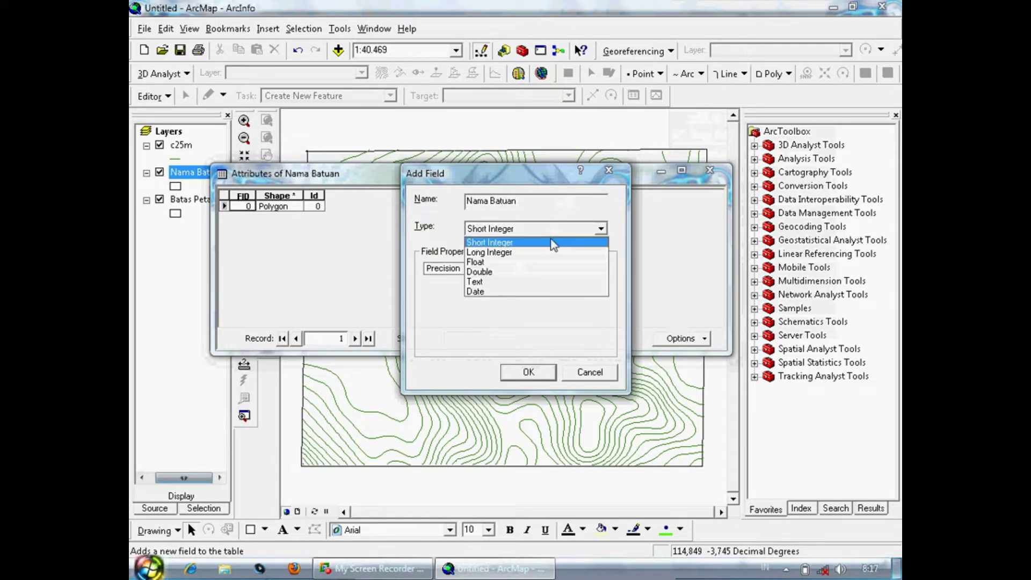
pyautogui.click(538, 278)
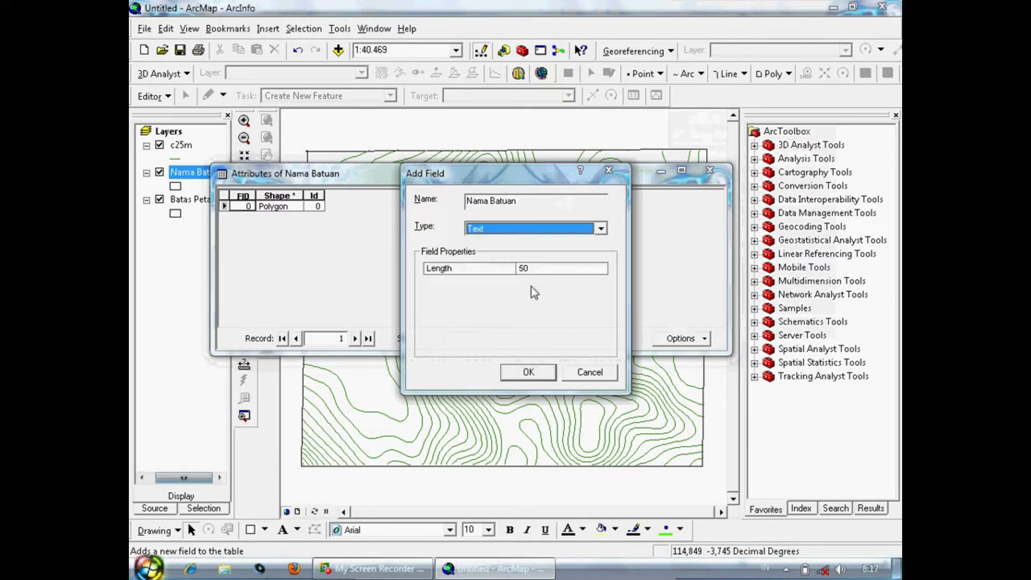
pyautogui.click(542, 372)
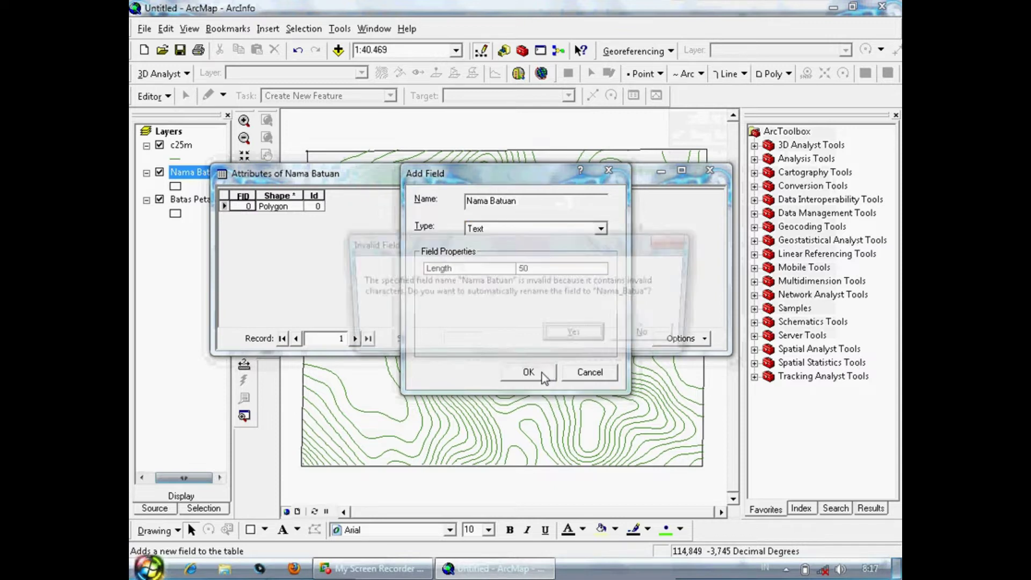
pyautogui.click(574, 341)
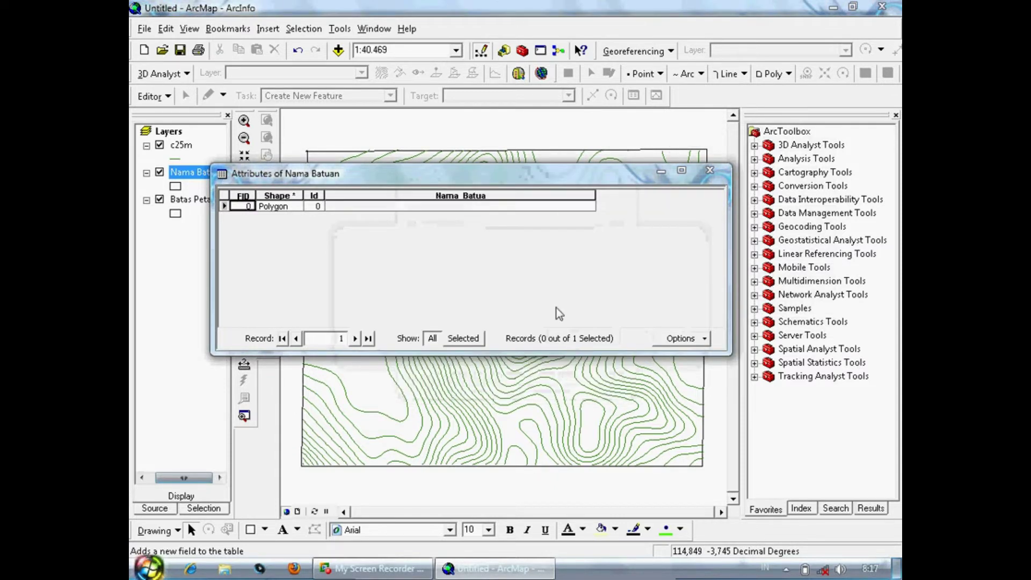
pyautogui.moveTo(594, 196); pyautogui.dragTo(504, 196)
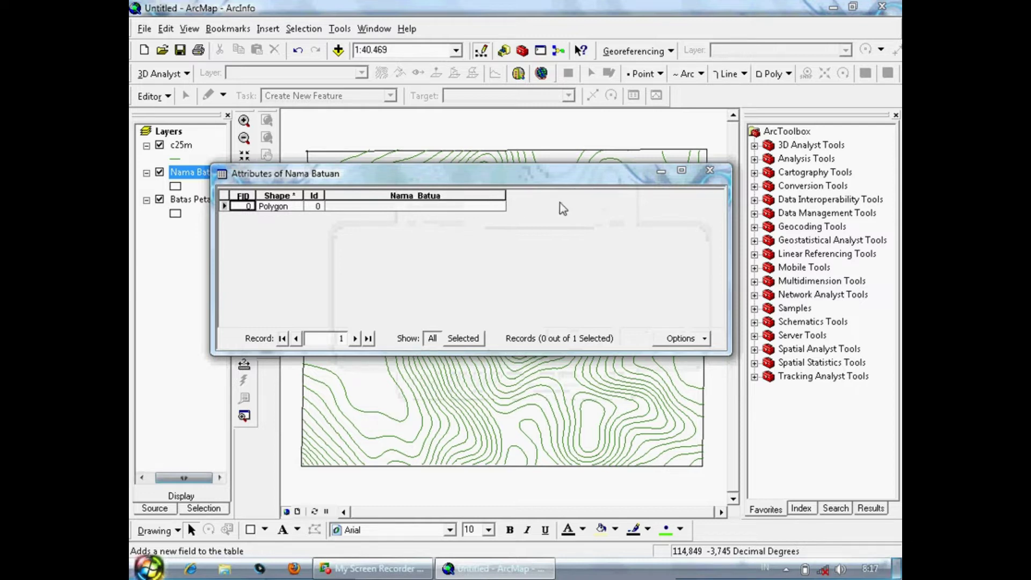
pyautogui.click(709, 171)
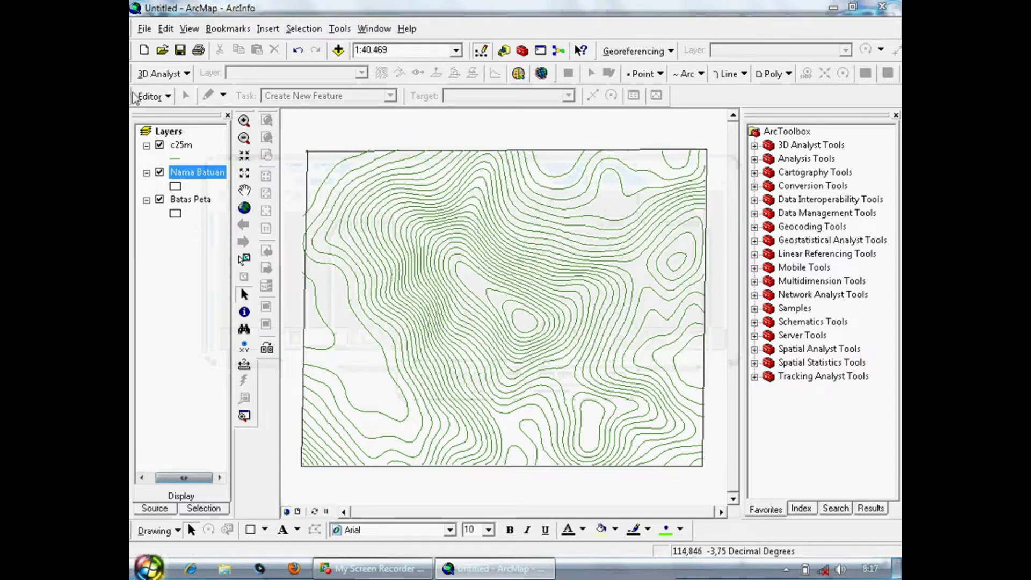
# - Start an edit session despite the differing coordinate system and set Batas Peta as the target layer
pyautogui.click(153, 96)
pyautogui.click(151, 119)
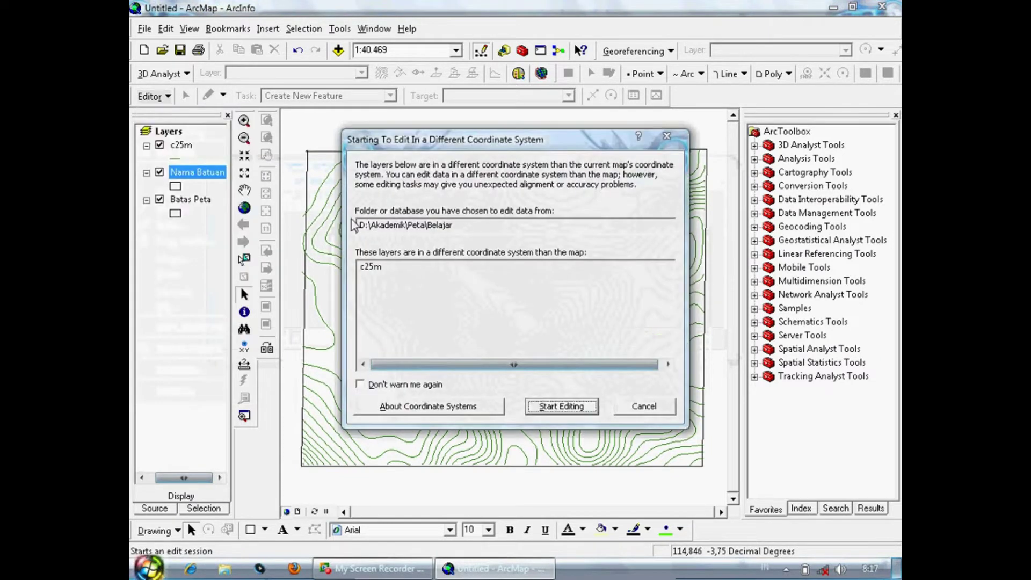
pyautogui.click(564, 406)
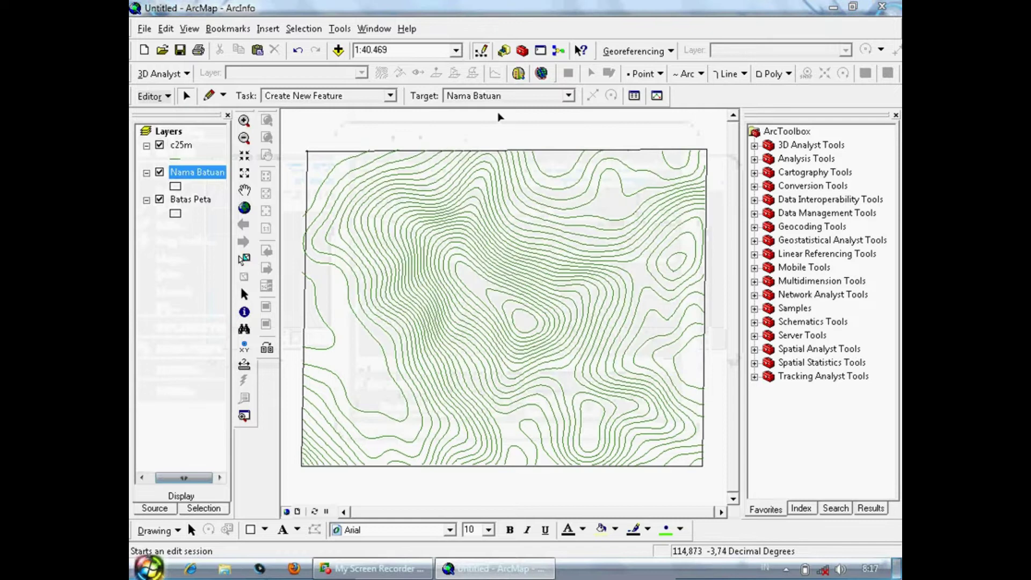
pyautogui.click(498, 95)
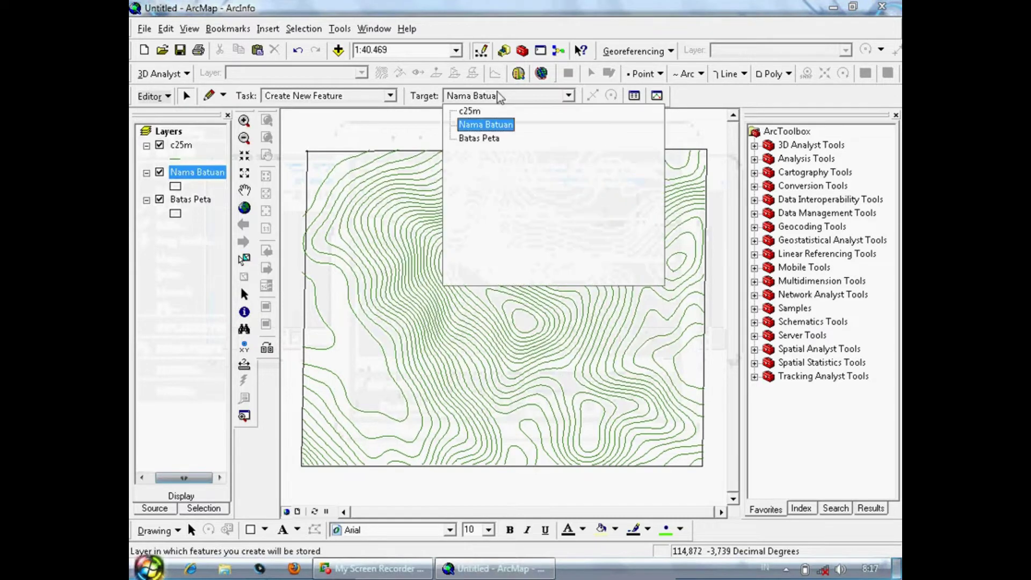
pyautogui.click(487, 138)
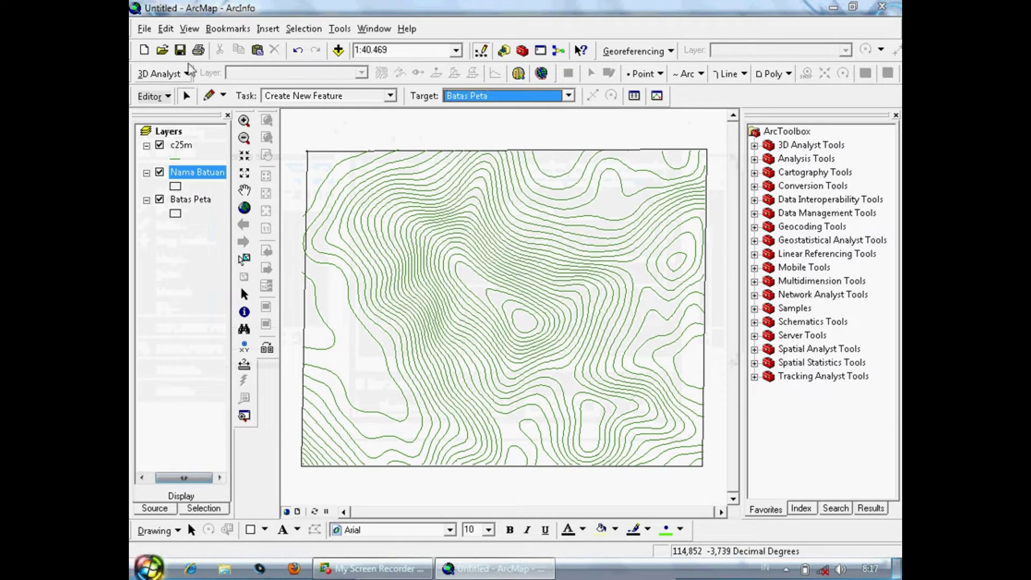
# - Copy the rectangular map boundary polygon from Batas Peta and paste it into the Nama Batuan layer
pyautogui.click(310, 155)
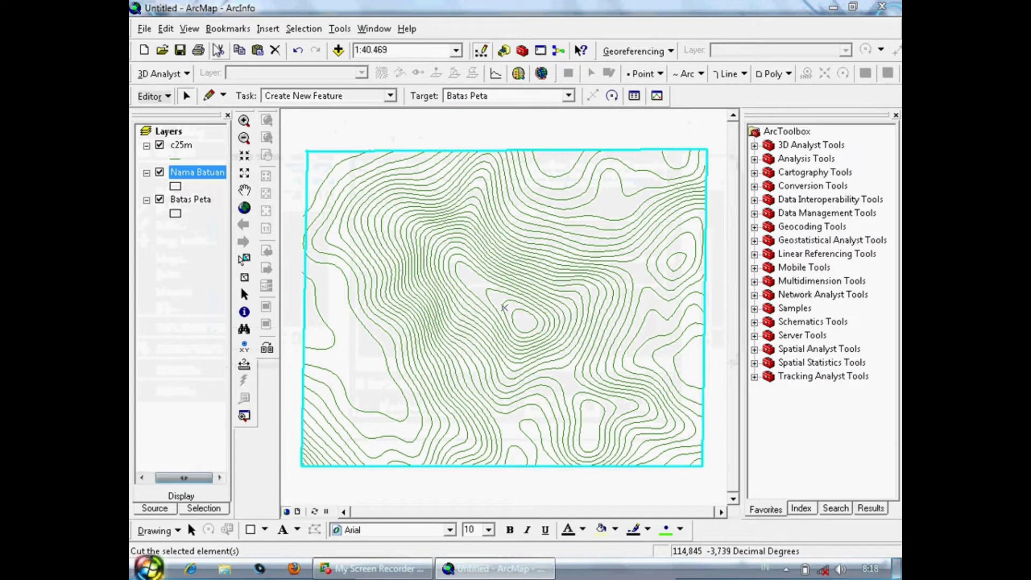
pyautogui.click(166, 29)
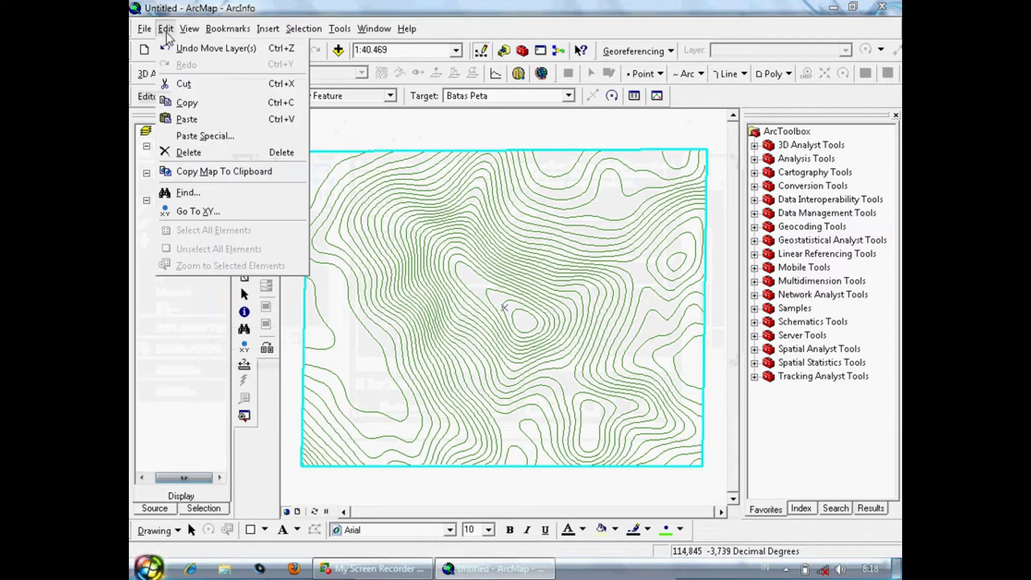
pyautogui.click(180, 103)
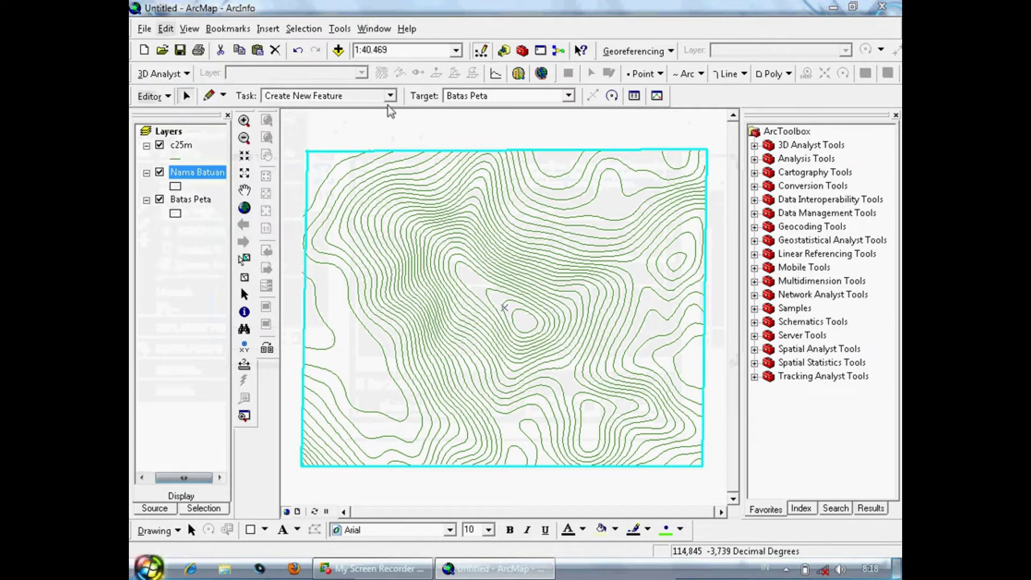
pyautogui.click(481, 98)
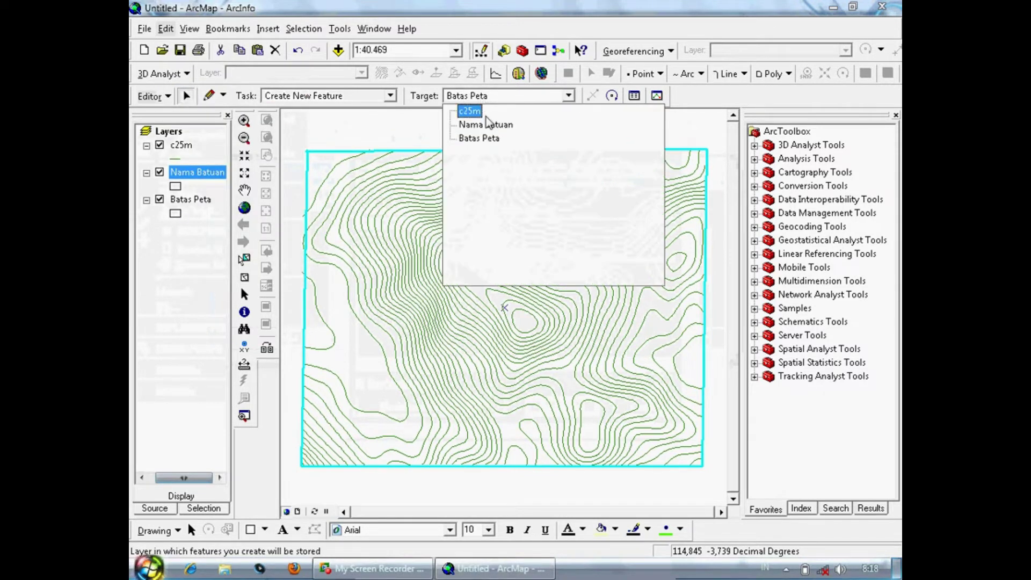
pyautogui.click(488, 125)
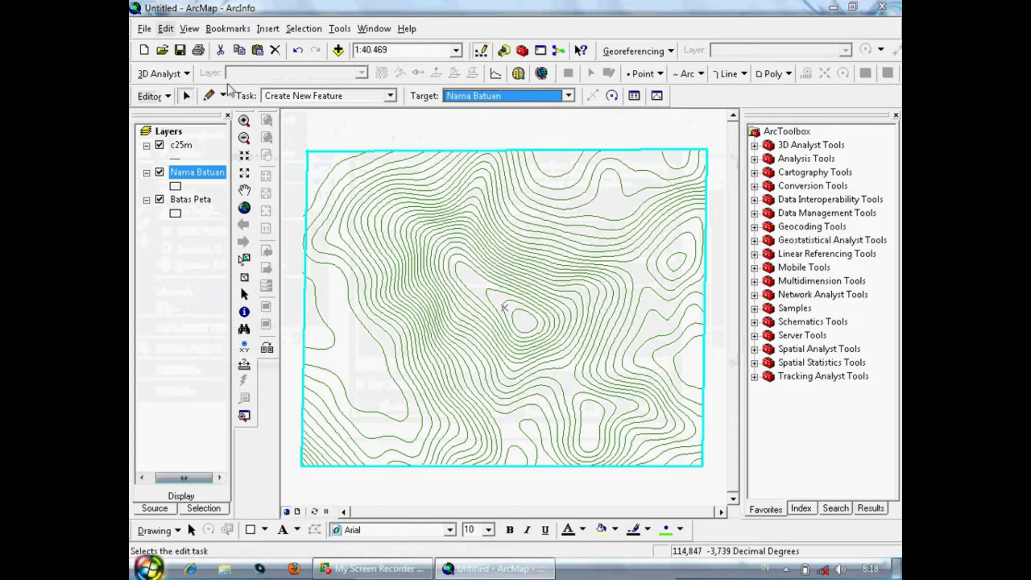
pyautogui.click(168, 29)
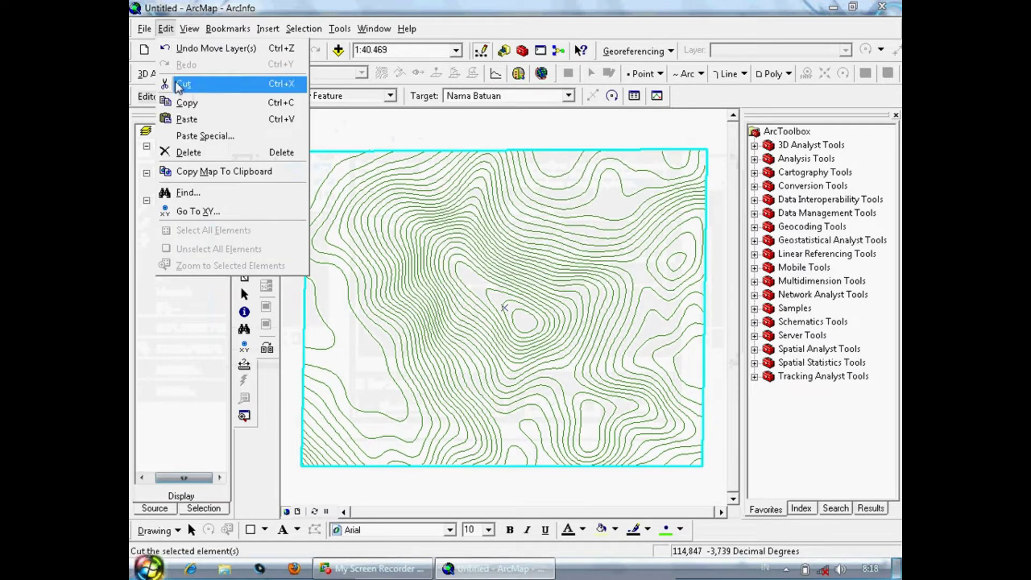
pyautogui.click(184, 118)
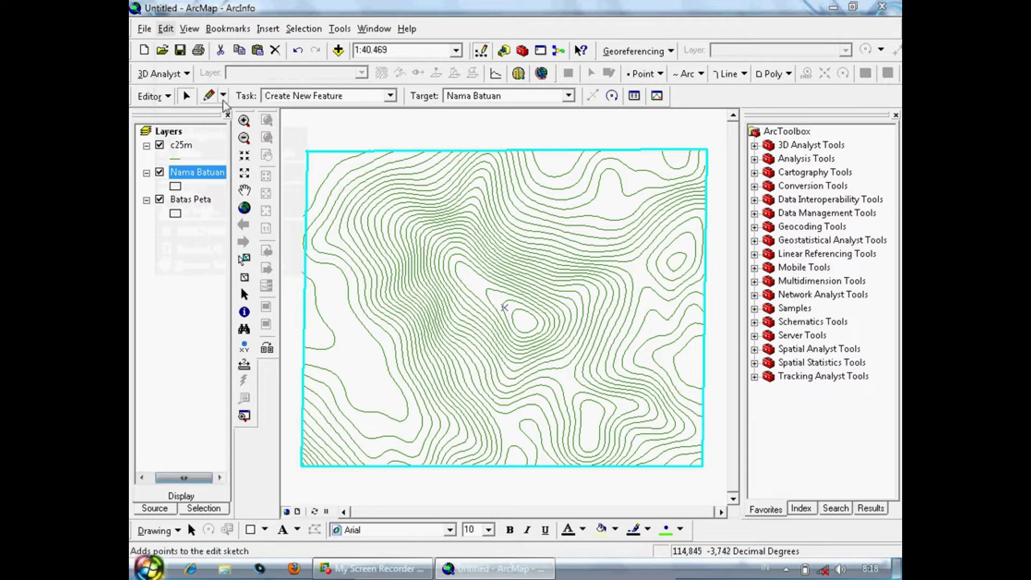
# - Cut the pasted Nama Batuan polygon with a curved line from its northwest edge down and around to its lower west edge
pyautogui.click(339, 96)
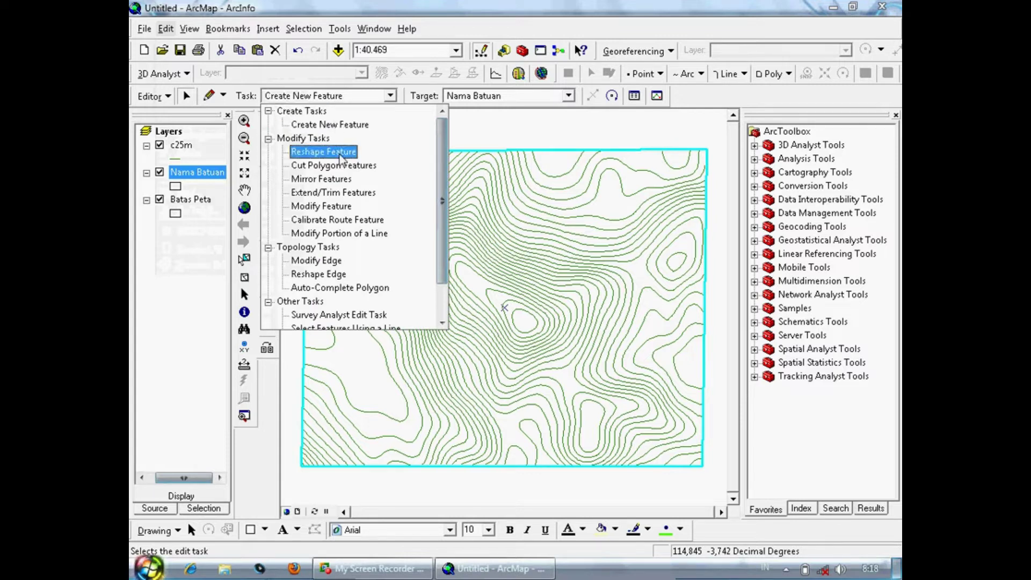
pyautogui.click(339, 165)
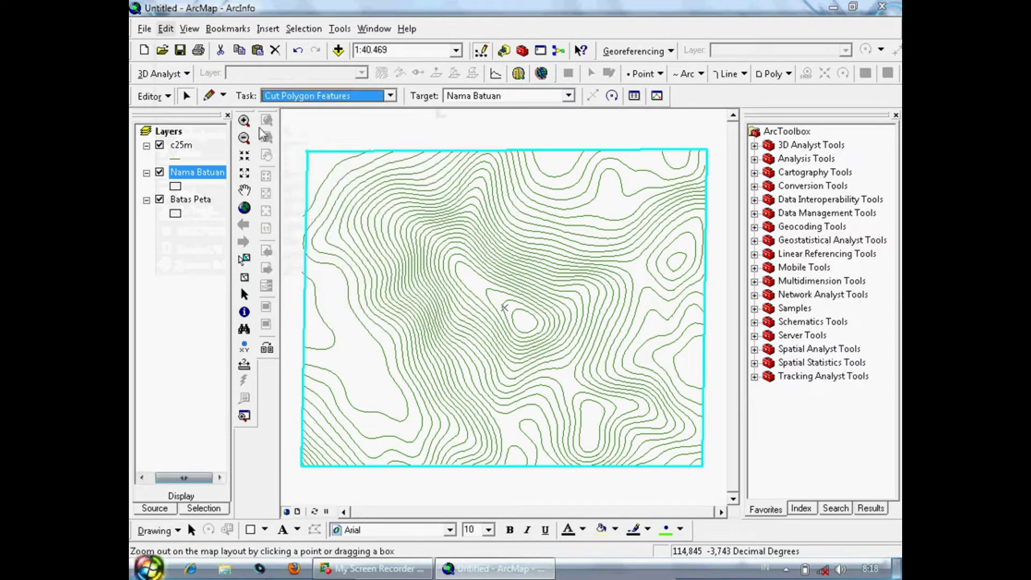
pyautogui.click(209, 95)
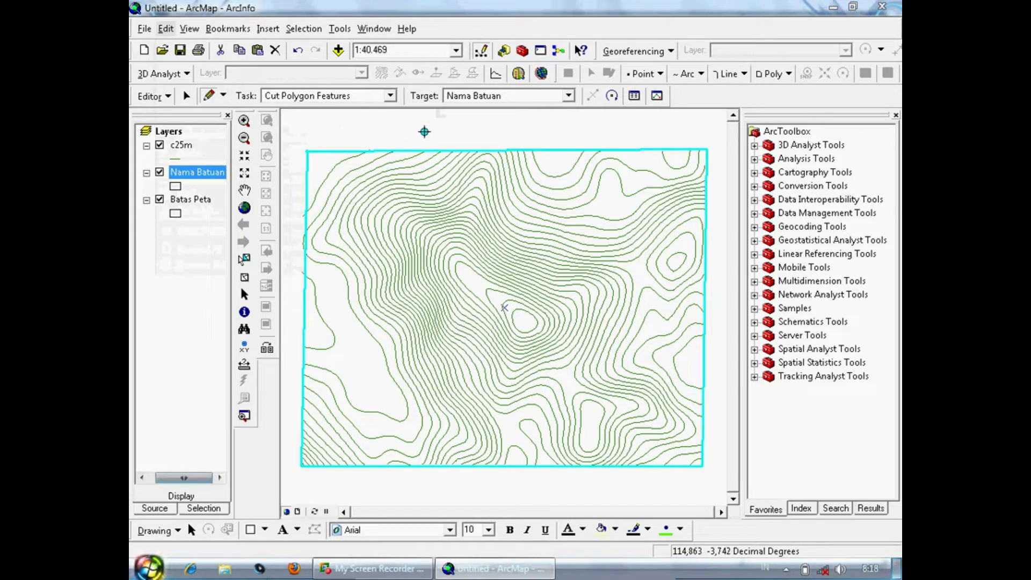
pyautogui.click(354, 132)
pyautogui.click(361, 162)
pyautogui.click(352, 208)
pyautogui.click(346, 235)
pyautogui.click(345, 263)
pyautogui.click(363, 297)
pyautogui.click(378, 337)
pyautogui.click(397, 370)
pyautogui.click(400, 399)
pyautogui.click(393, 413)
pyautogui.click(377, 414)
pyautogui.click(339, 406)
pyautogui.click(323, 395)
pyautogui.click(298, 378)
pyautogui.click(286, 368)
pyautogui.doubleClick(286, 368)
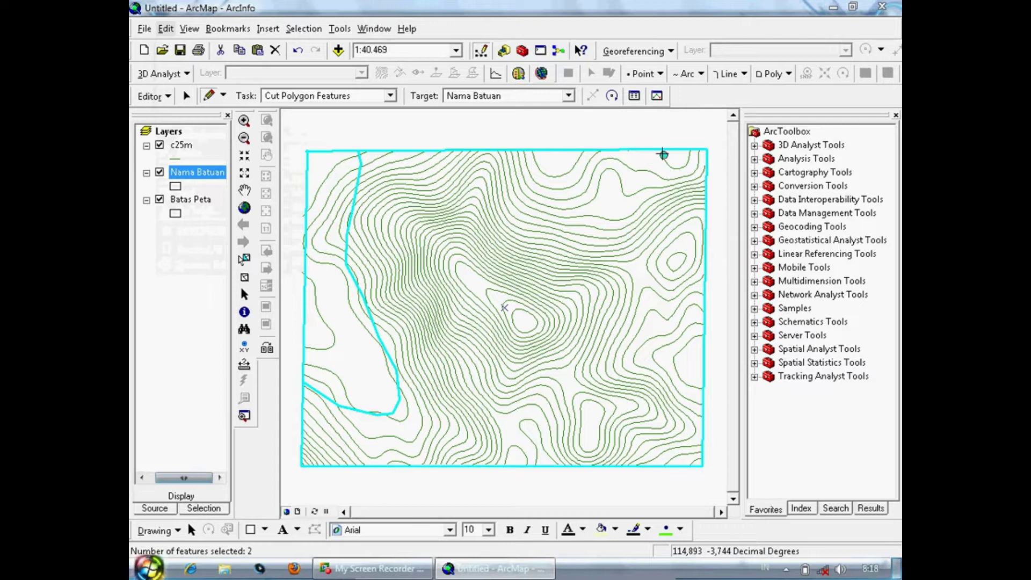
# - Cut the remaining Nama Batuan polygon with a curved line running from the northeast part of its north edge to its south edge
pyautogui.click(574, 128)
pyautogui.click(592, 166)
pyautogui.click(599, 212)
pyautogui.click(605, 265)
pyautogui.click(605, 305)
pyautogui.click(599, 349)
pyautogui.click(590, 381)
pyautogui.click(582, 395)
pyautogui.click(562, 423)
pyautogui.click(546, 442)
pyautogui.click(526, 460)
pyautogui.doubleClick(487, 483)
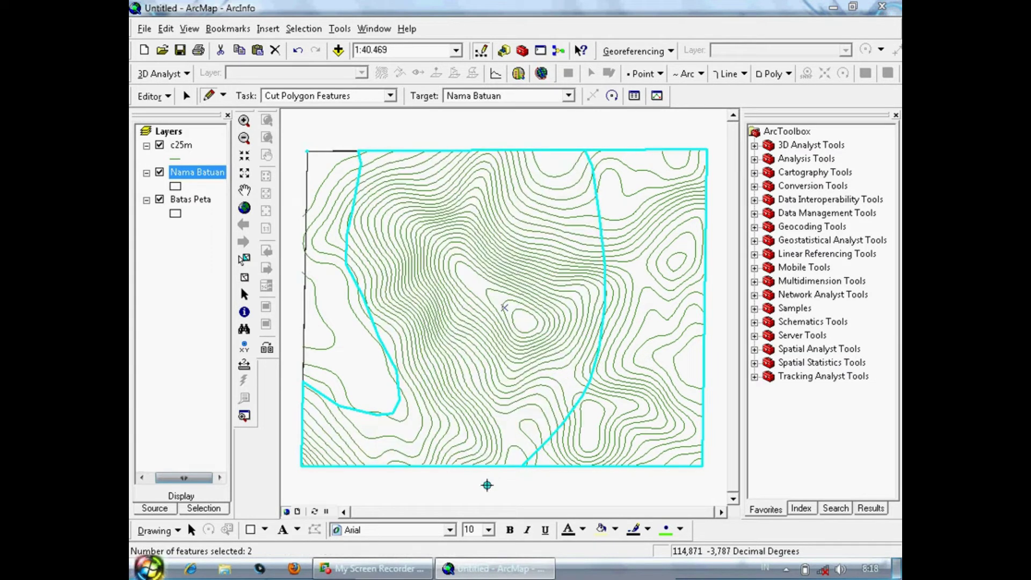
# - Open the Nama Batuan attribute table, shrink its window and move it clear of the western map units
pyautogui.rightClick(195, 177)
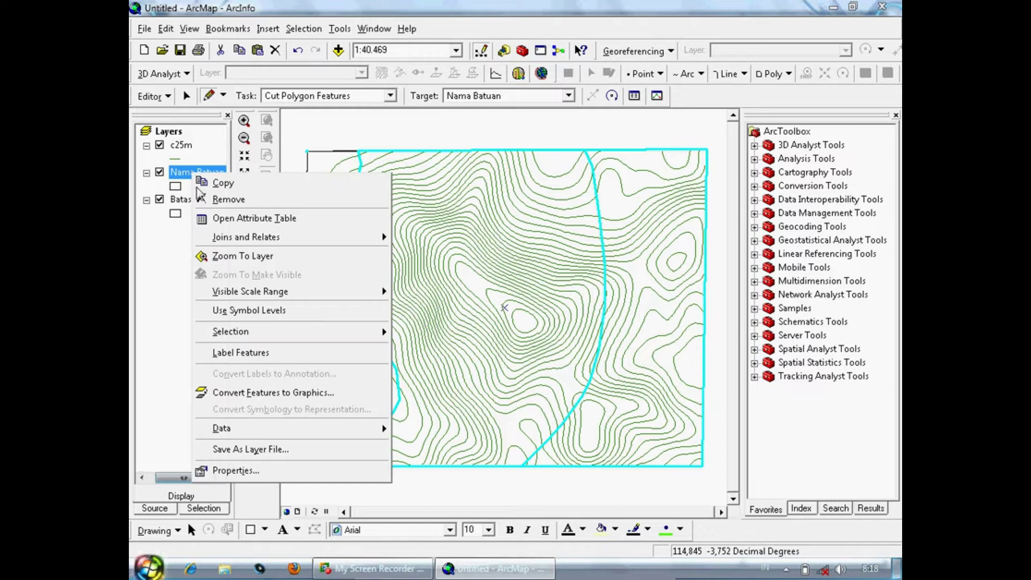
pyautogui.click(209, 222)
pyautogui.moveTo(434, 175); pyautogui.dragTo(566, 189)
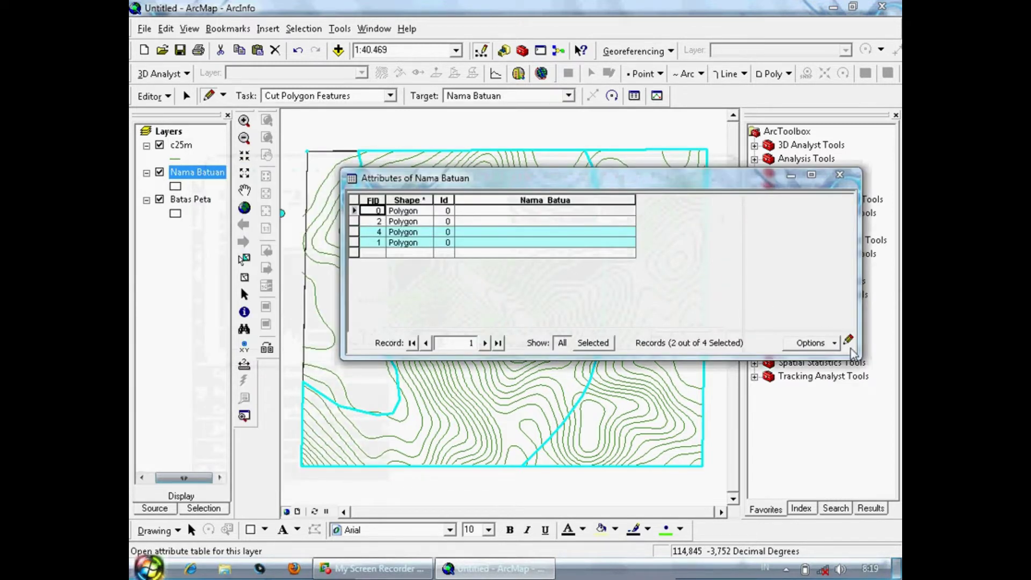
pyautogui.moveTo(859, 354); pyautogui.dragTo(650, 343)
pyautogui.moveTo(555, 185); pyautogui.dragTo(639, 213)
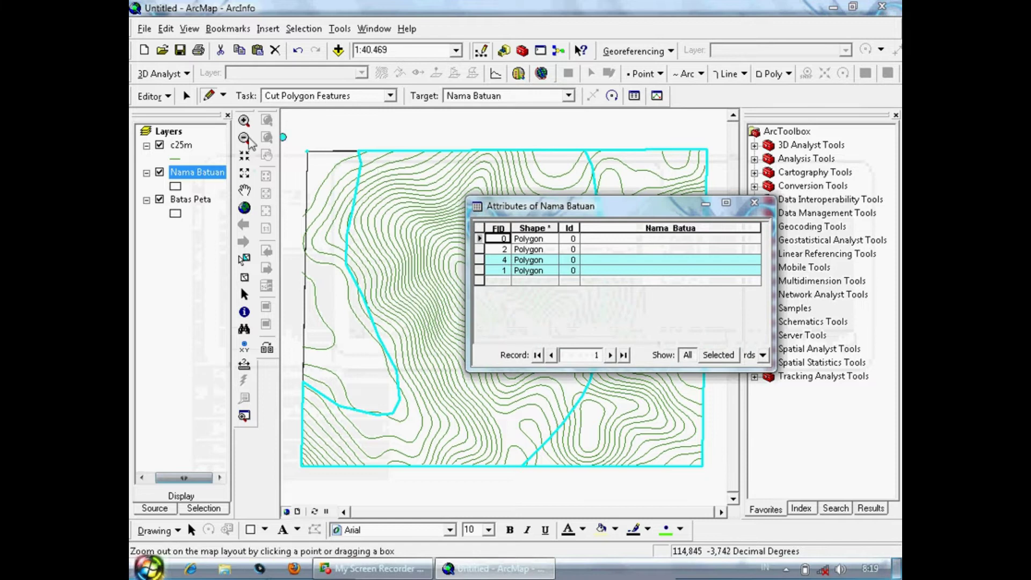
# - Identify the western polygon's record in the table and enter Breksi Vulkanik as its Nama_Batua value
pyautogui.click(479, 239)
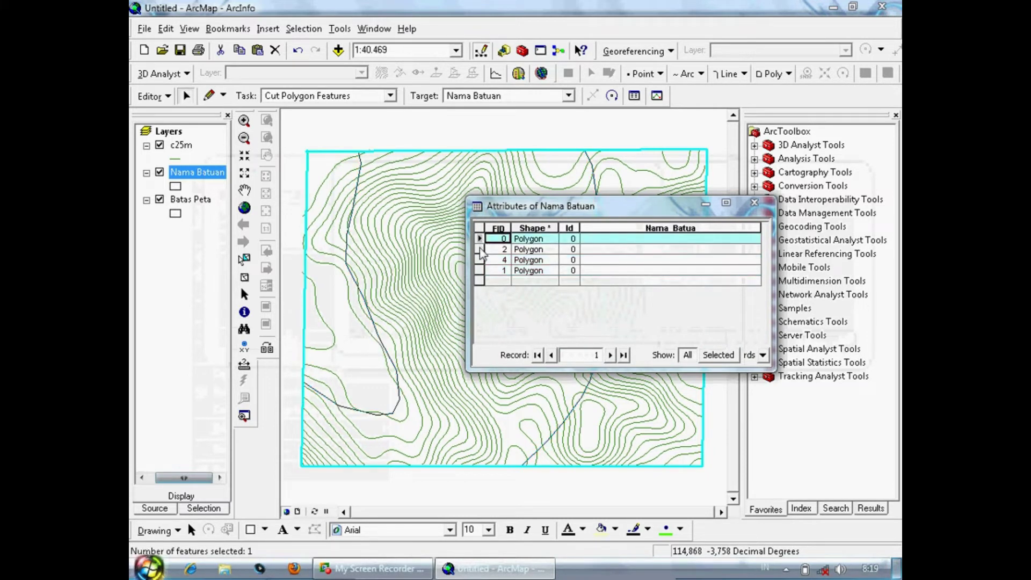
pyautogui.click(480, 250)
pyautogui.click(613, 249)
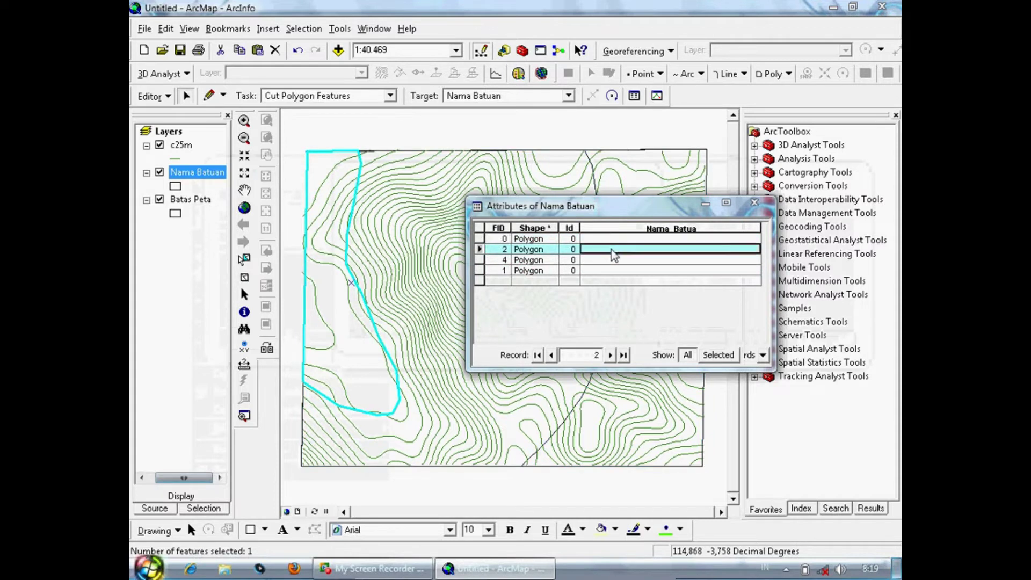
pyautogui.write('Breksi Vulkanik')
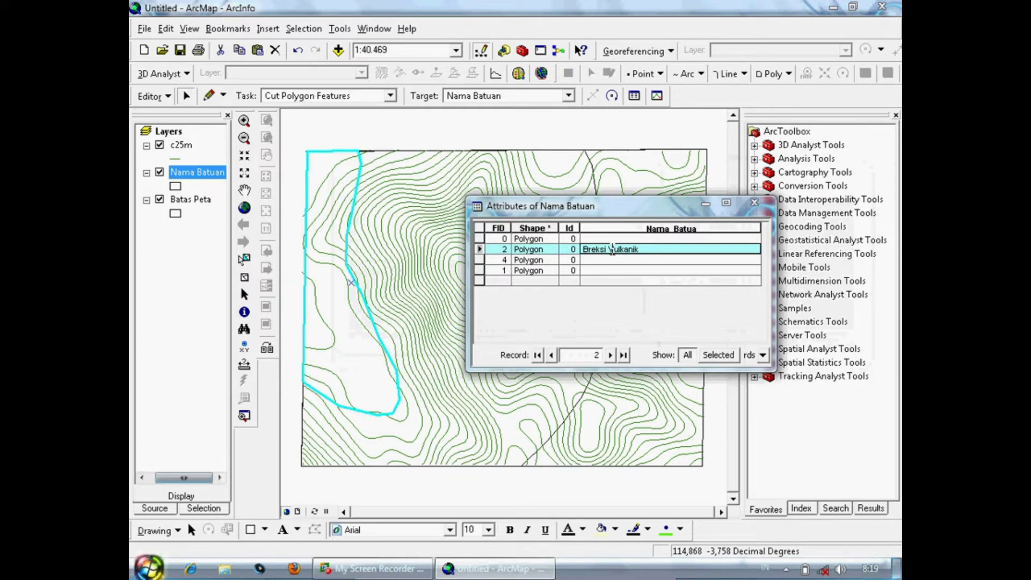
# - Enter Batu Gamping as the Nama_Batua value of the eastern polygon's record
pyautogui.click(479, 261)
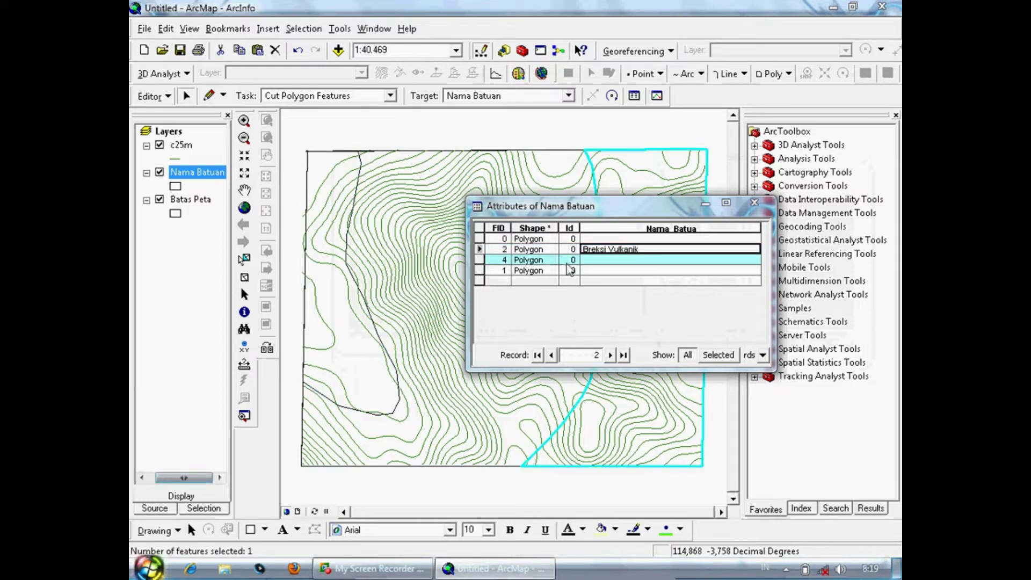
pyautogui.click(597, 260)
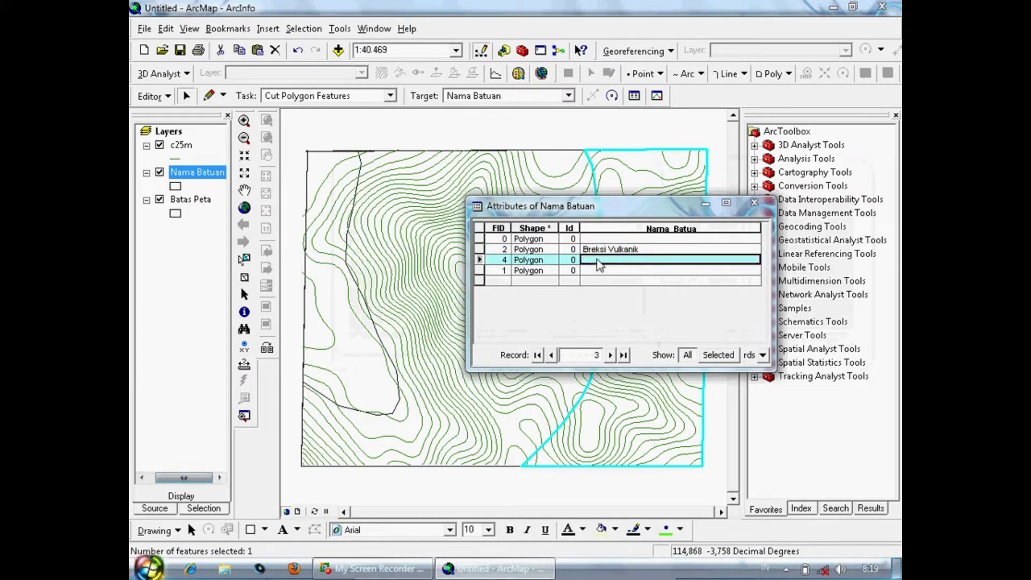
pyautogui.click(597, 261)
pyautogui.write('Batu G')
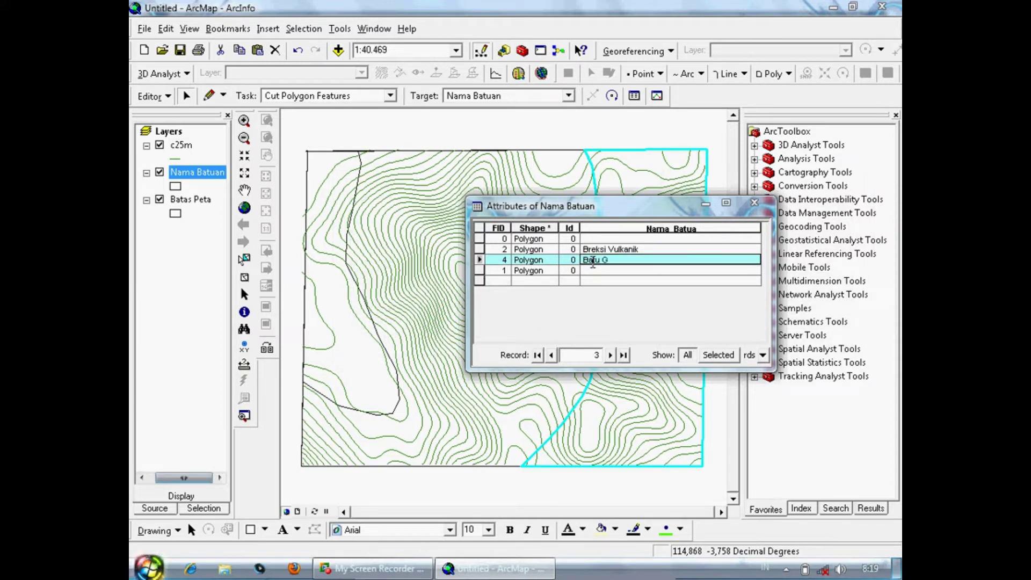
pyautogui.write('amping')
# - Enter Batupasir as the Nama_Batua value of the central polygon's record
pyautogui.click(481, 270)
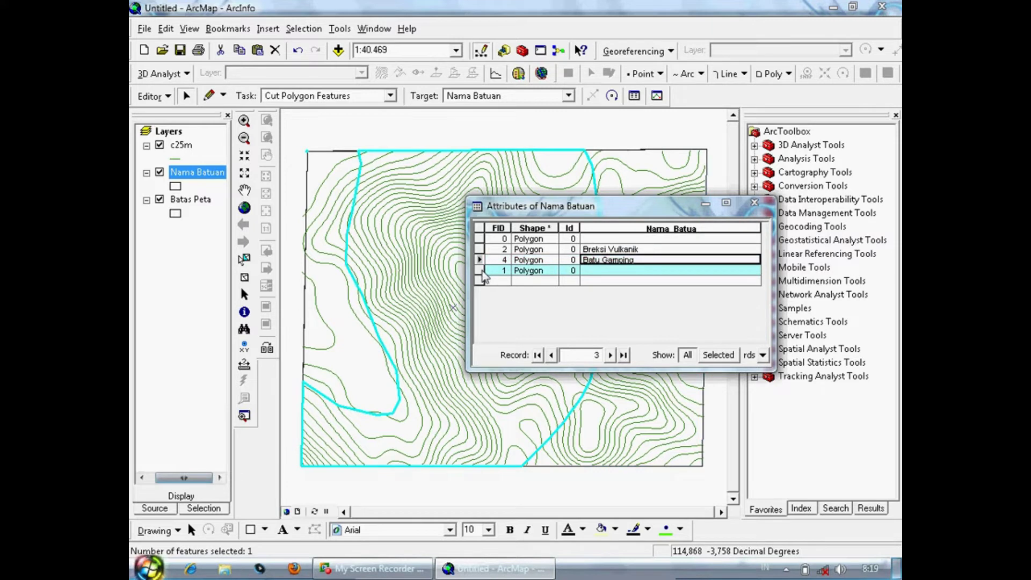
pyautogui.click(590, 271)
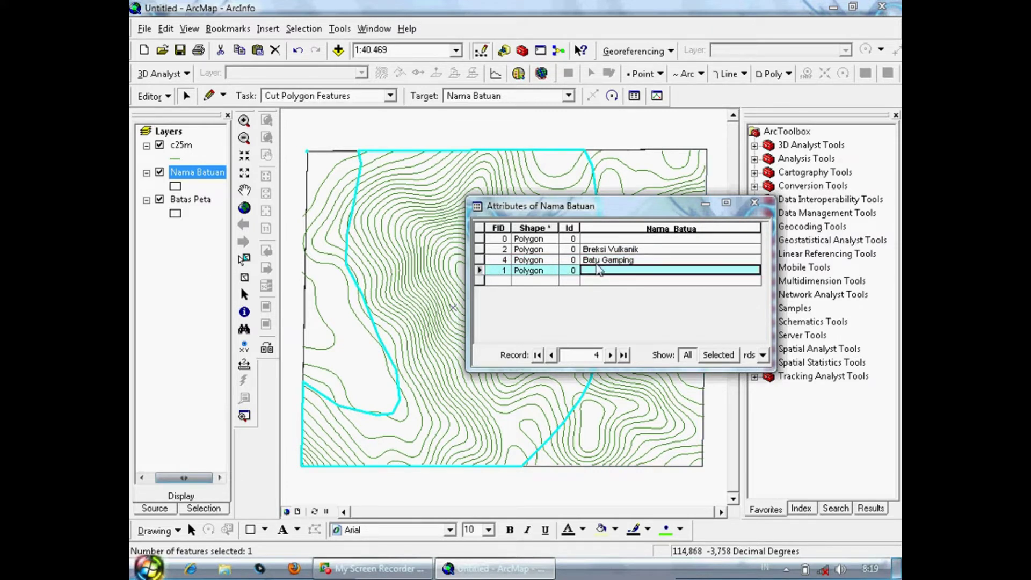
pyautogui.click(599, 270)
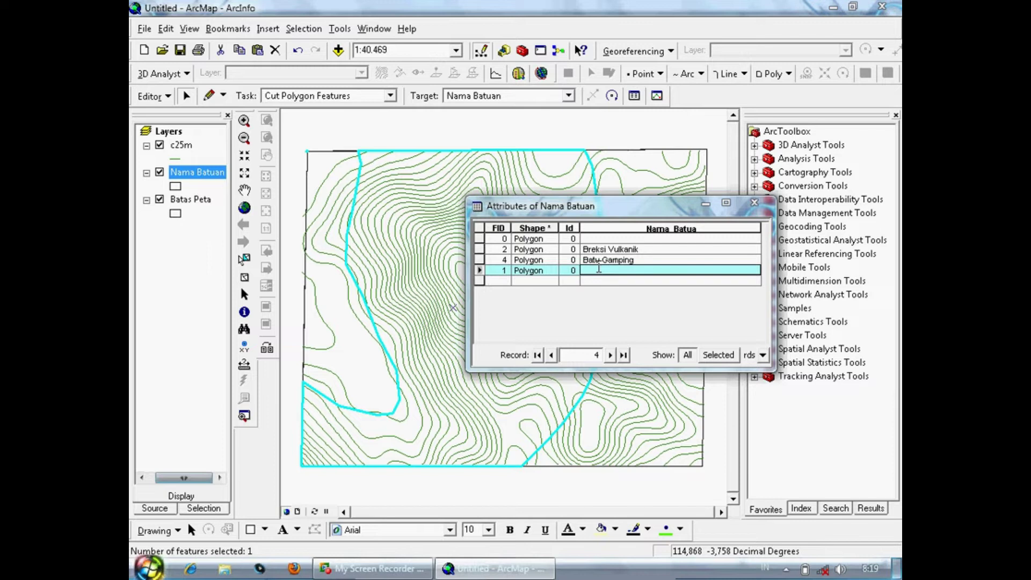
pyautogui.write('B')
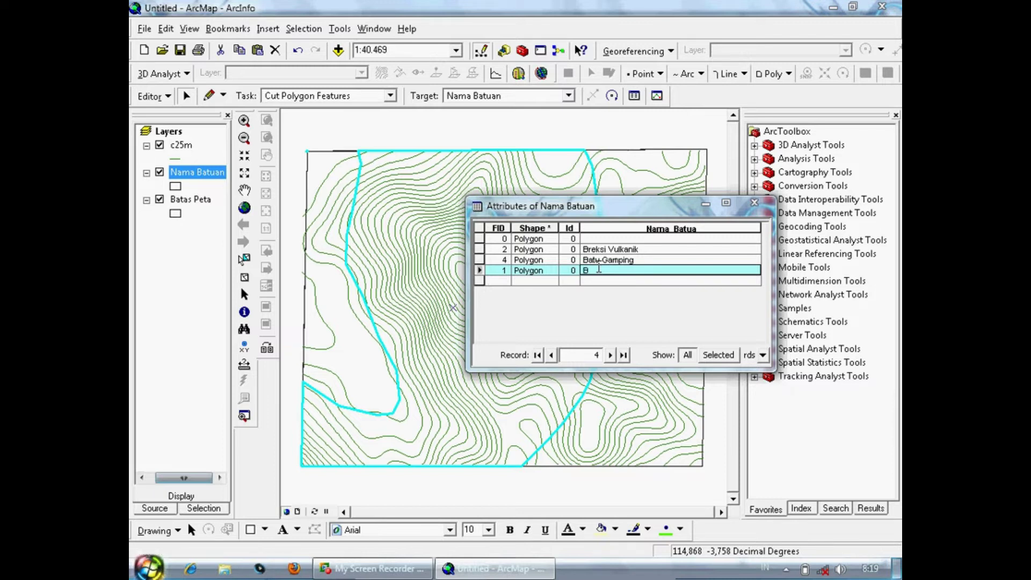
pyautogui.write('atu pasir')
# - Remove the space in the eastern polygon's rock name so it reads BatuGamping, and close the attribute table
pyautogui.click(601, 260)
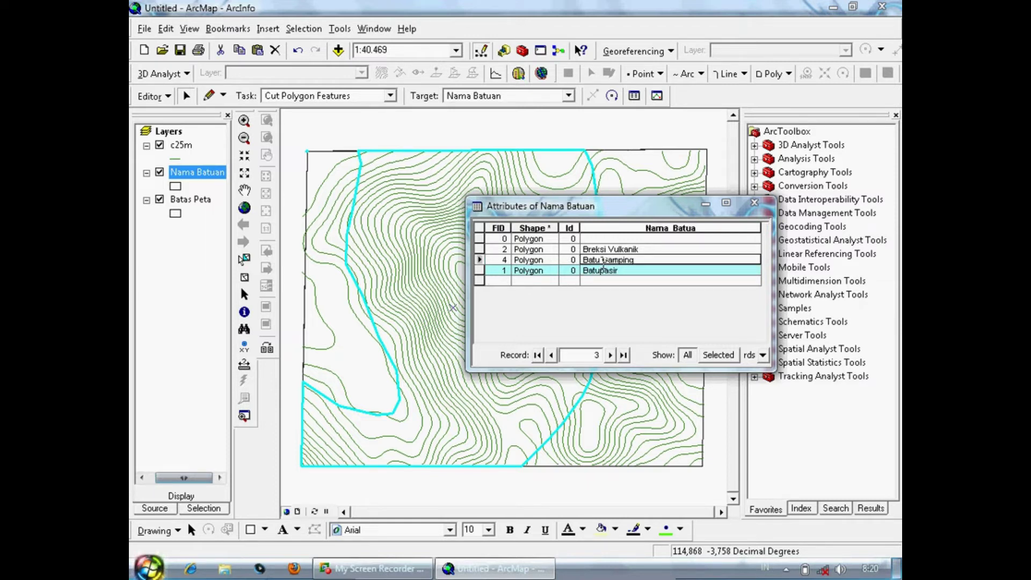
pyautogui.doubleClick(603, 260)
pyautogui.click(603, 260)
pyautogui.doubleClick(603, 260)
pyautogui.click(478, 260)
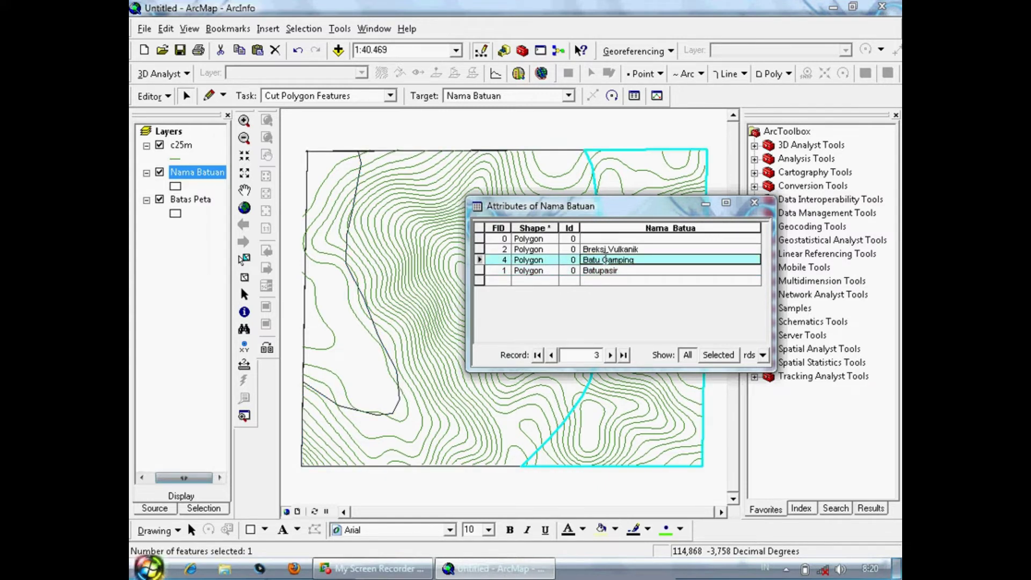
pyautogui.click(601, 260)
pyautogui.press('BackSpace')
pyautogui.click(601, 280)
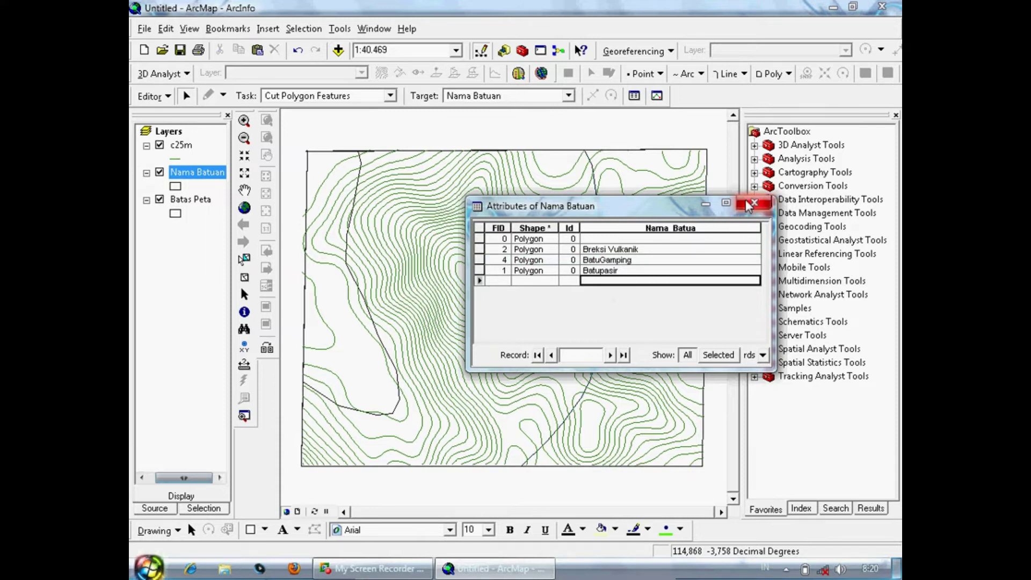
pyautogui.click(753, 204)
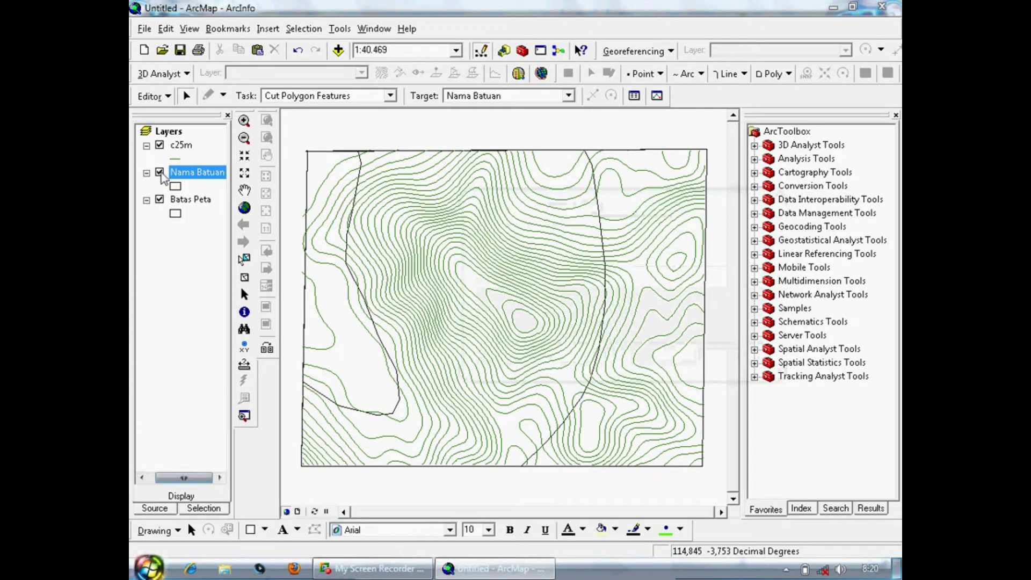
# - Symbolize the Nama Batuan layer by unique values of the Nama_Batua field and add all its values
pyautogui.rightClick(200, 176)
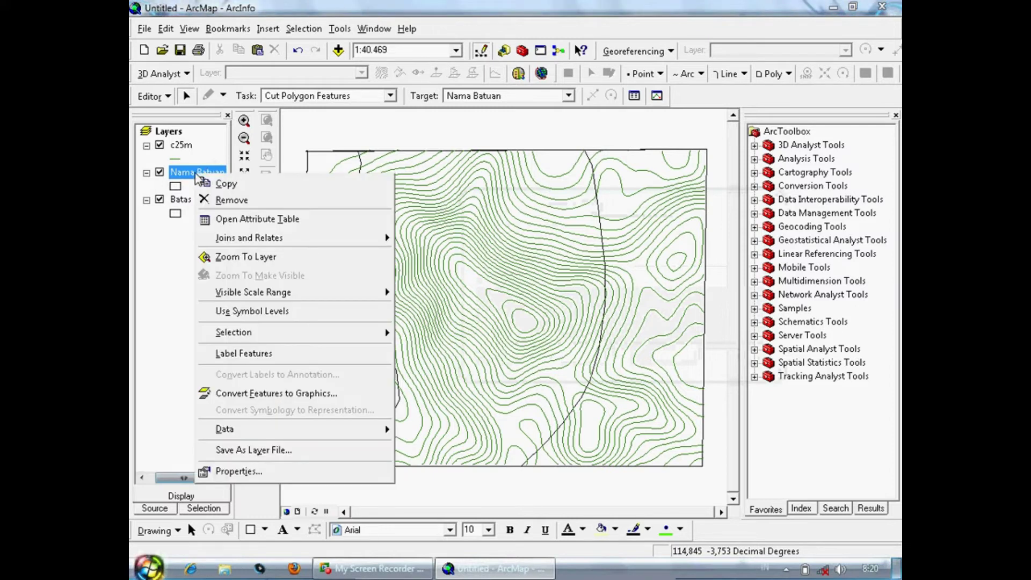
pyautogui.click(269, 472)
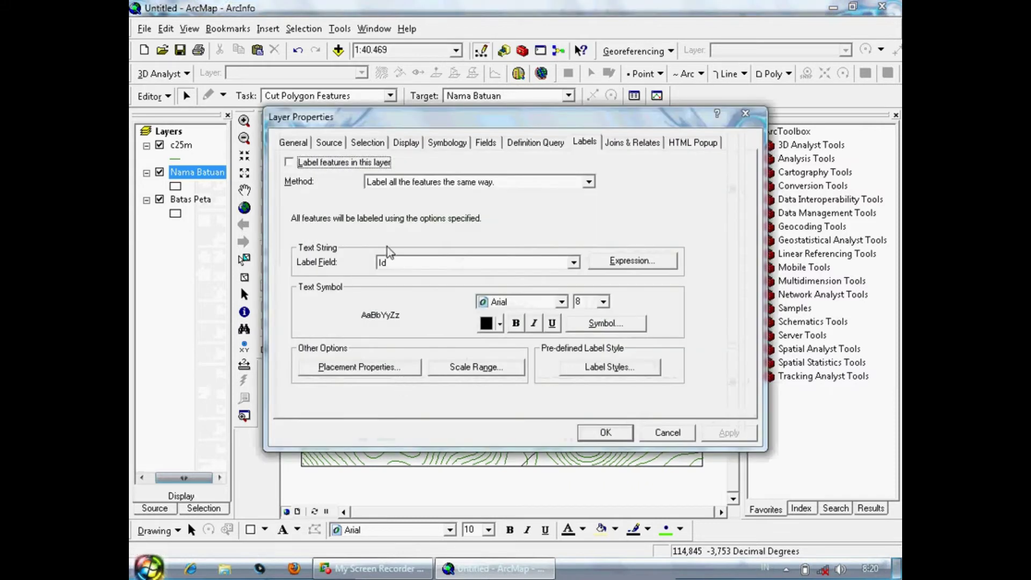
pyautogui.click(448, 143)
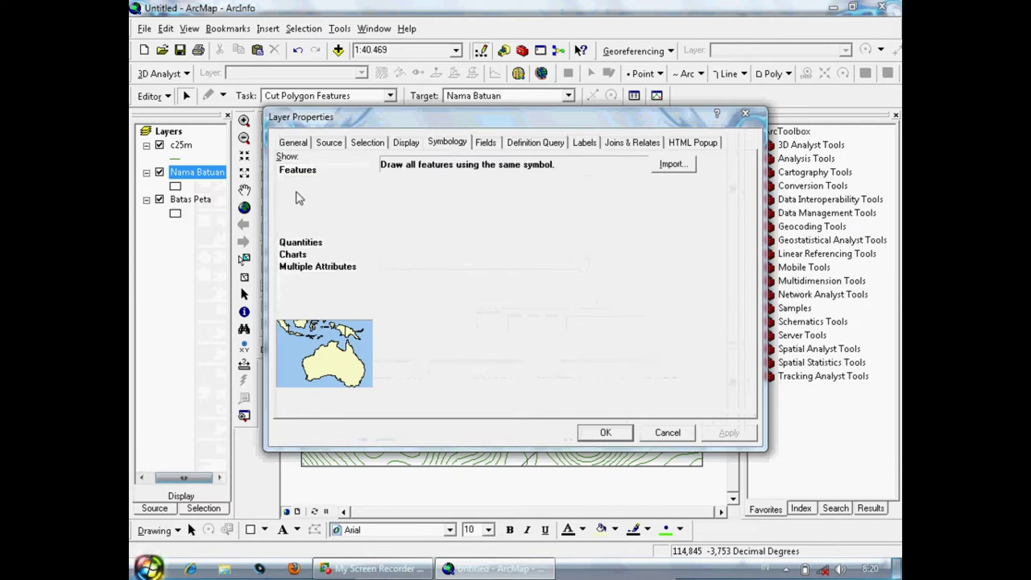
pyautogui.click(297, 194)
pyautogui.click(420, 198)
pyautogui.click(419, 216)
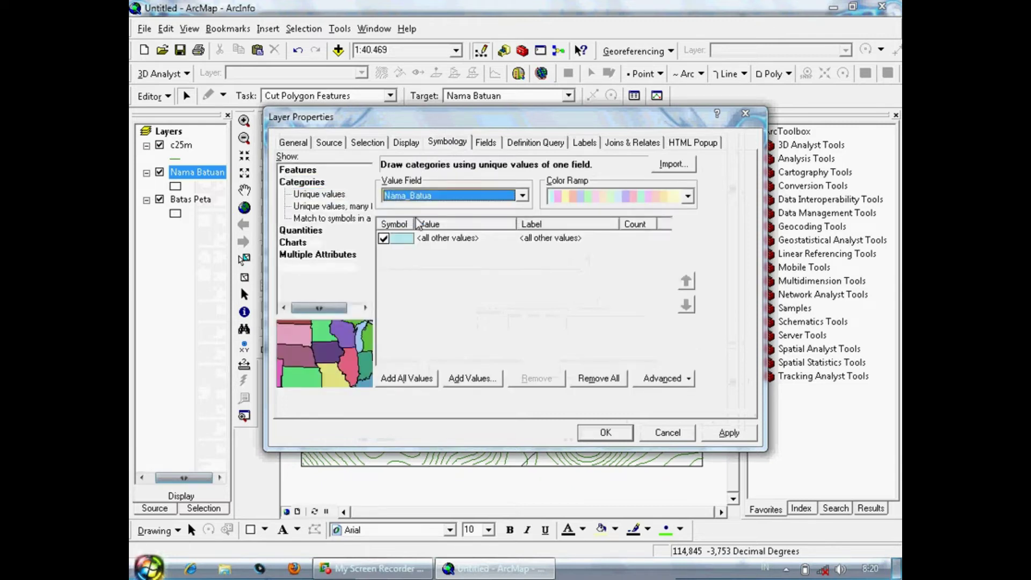
pyautogui.click(404, 377)
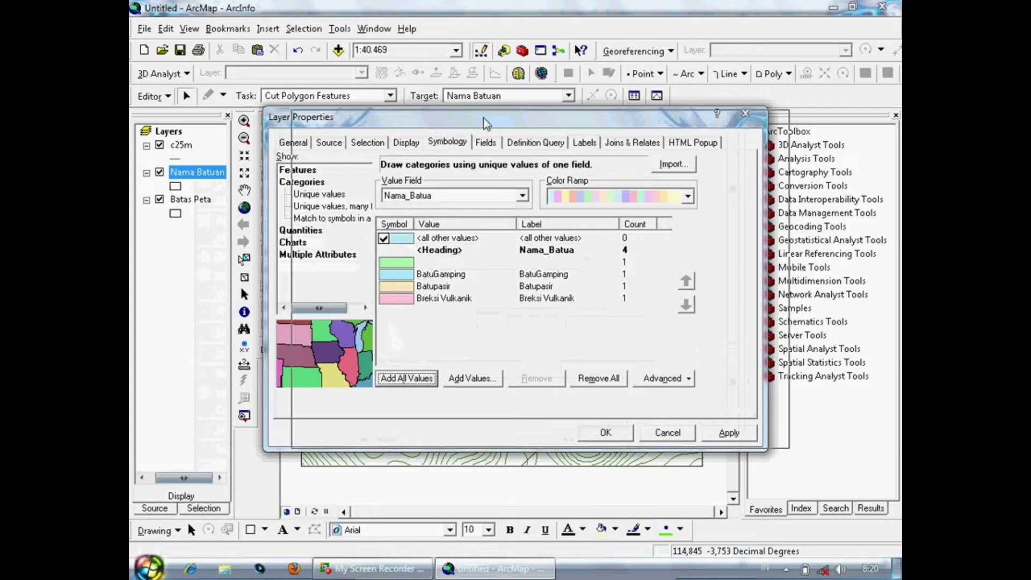
# - Give the BatuGamping symbol a bright orange fill and set its outline color to No Color
pyautogui.moveTo(429, 117); pyautogui.dragTo(473, 113)
pyautogui.doubleClick(453, 272)
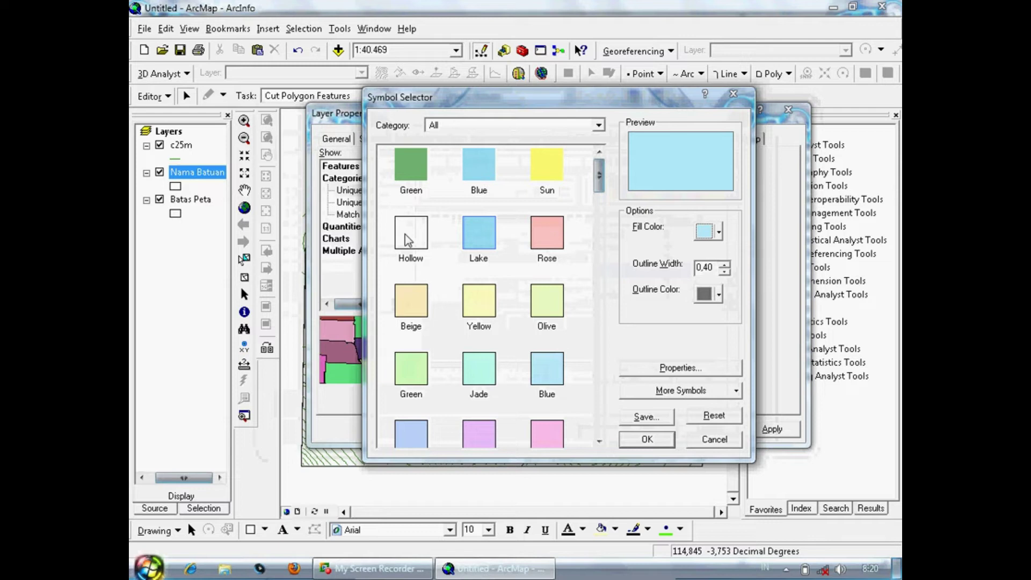
pyautogui.click(708, 233)
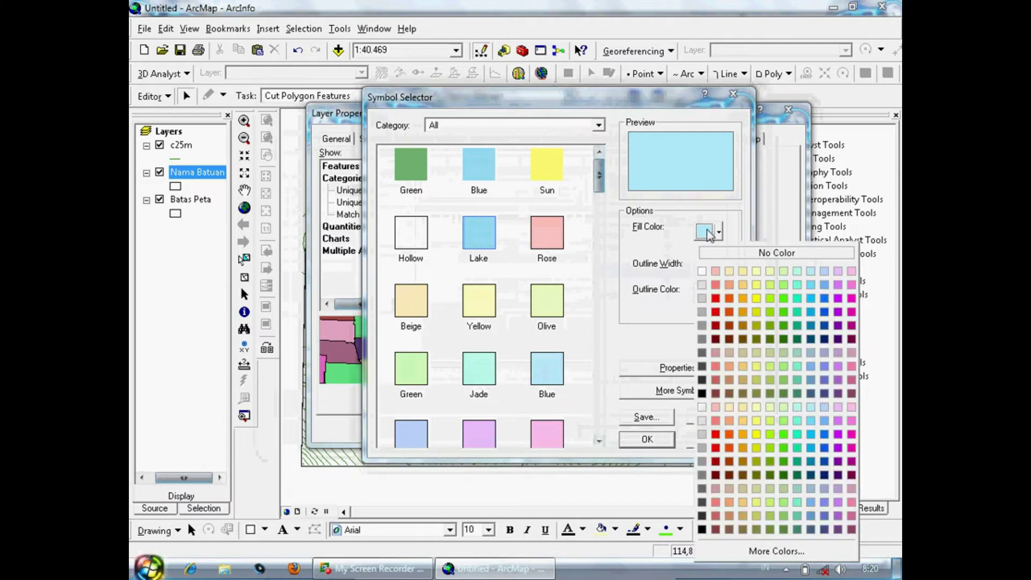
pyautogui.click(730, 312)
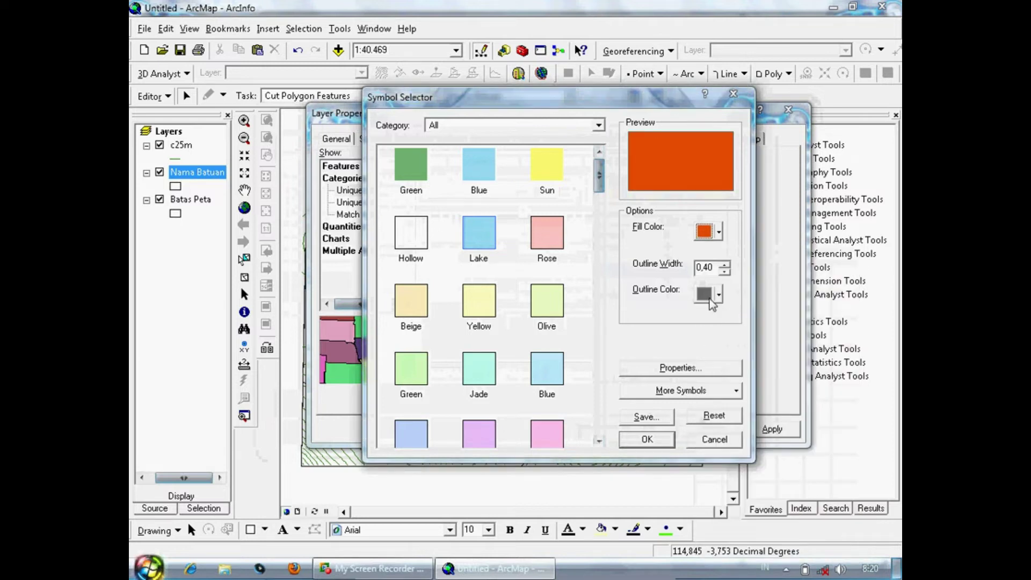
pyautogui.click(710, 235)
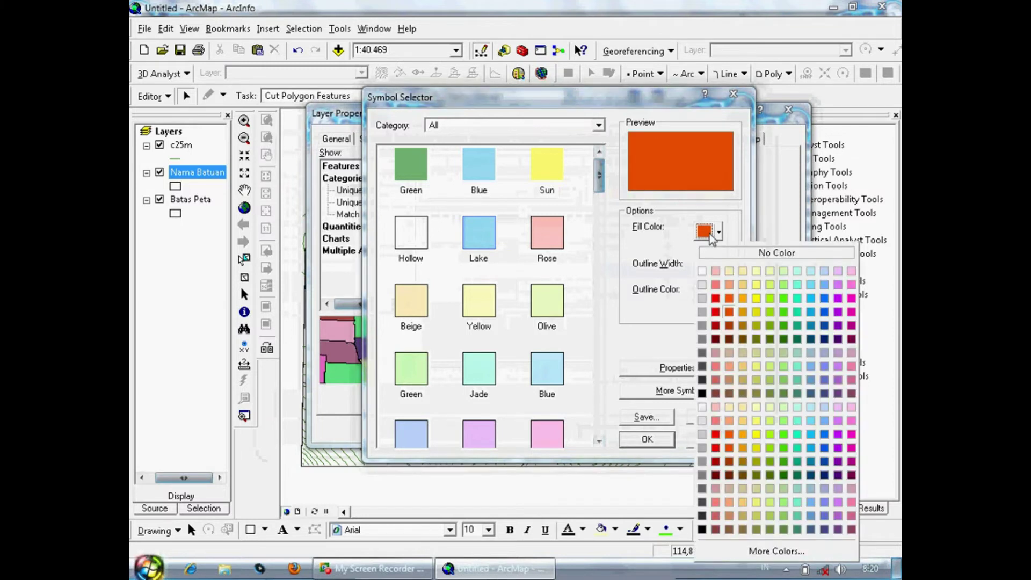
pyautogui.click(731, 297)
pyautogui.click(704, 291)
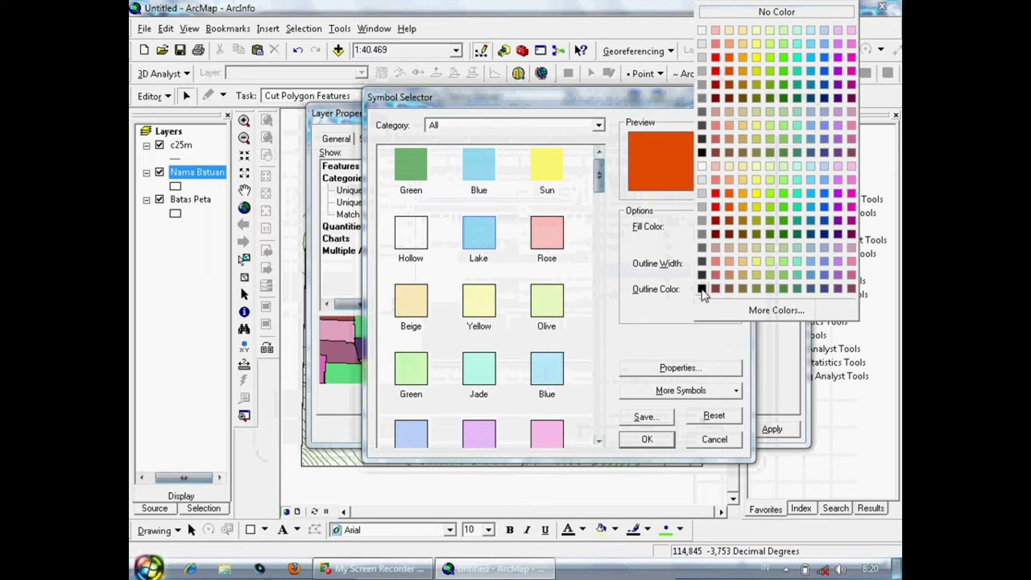
pyautogui.click(701, 288)
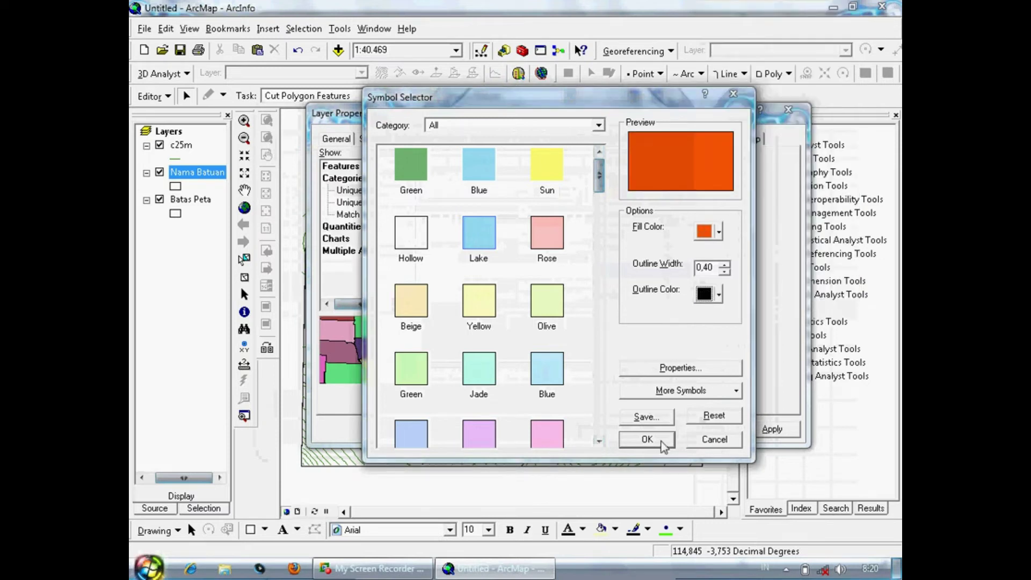
pyautogui.click(710, 298)
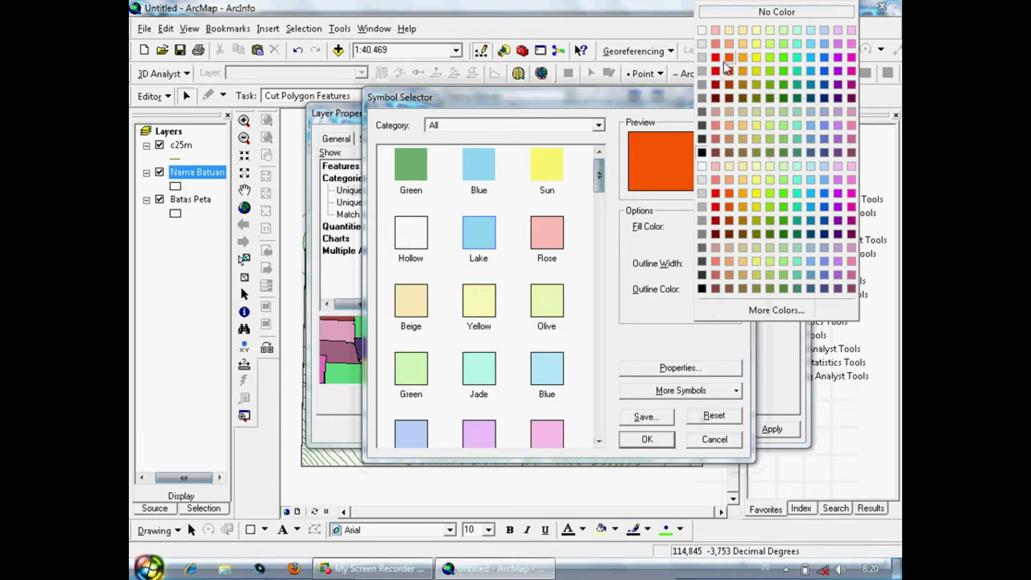
pyautogui.click(710, 15)
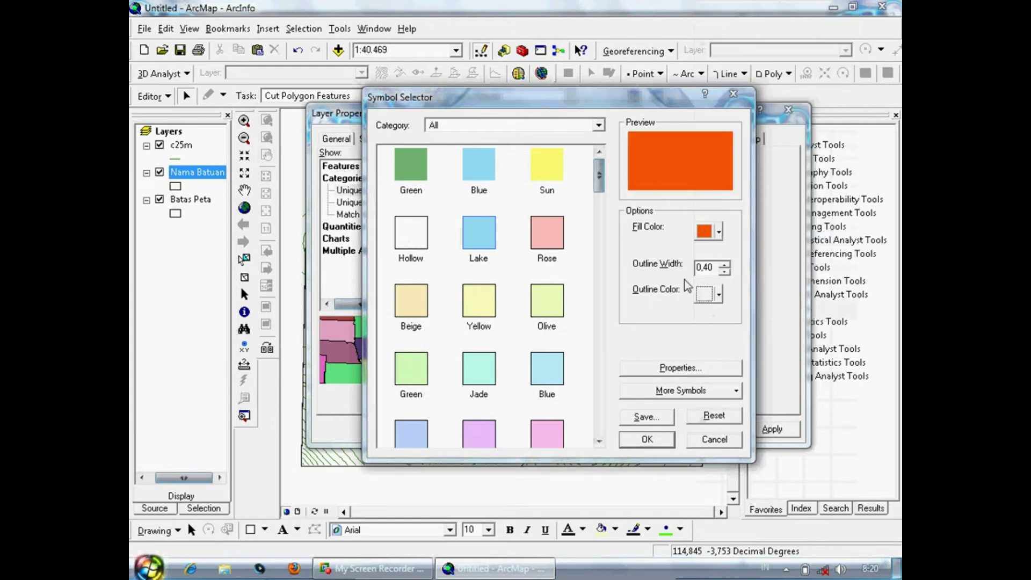
pyautogui.click(647, 439)
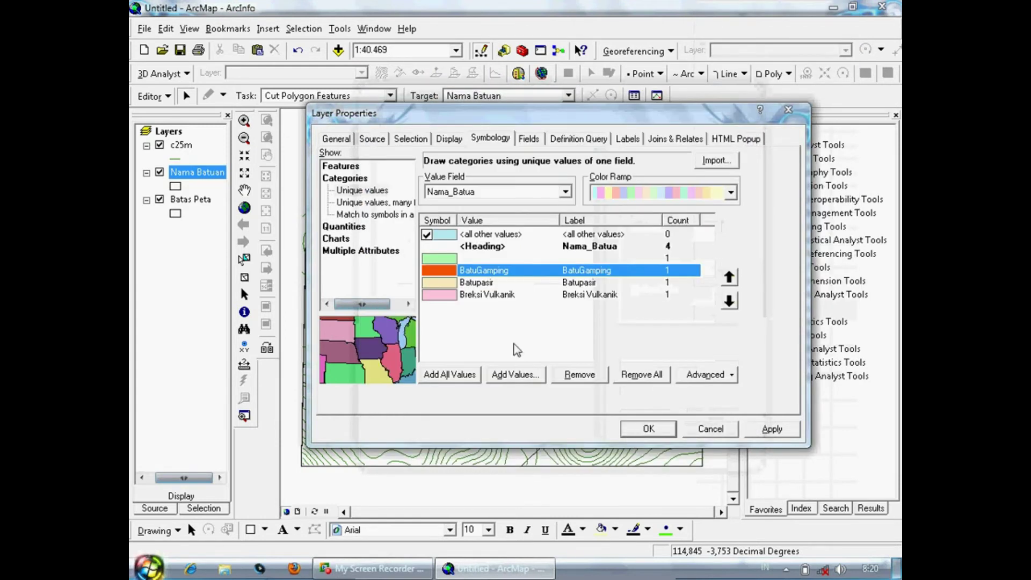
pyautogui.click(441, 284)
pyautogui.doubleClick(441, 285)
pyautogui.click(719, 232)
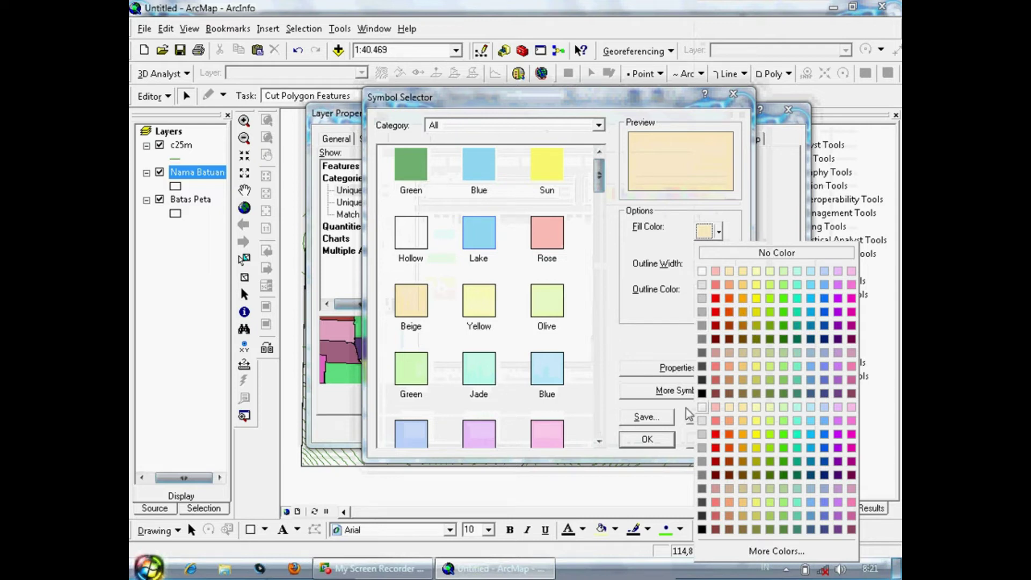
pyautogui.click(707, 253)
pyautogui.click(701, 437)
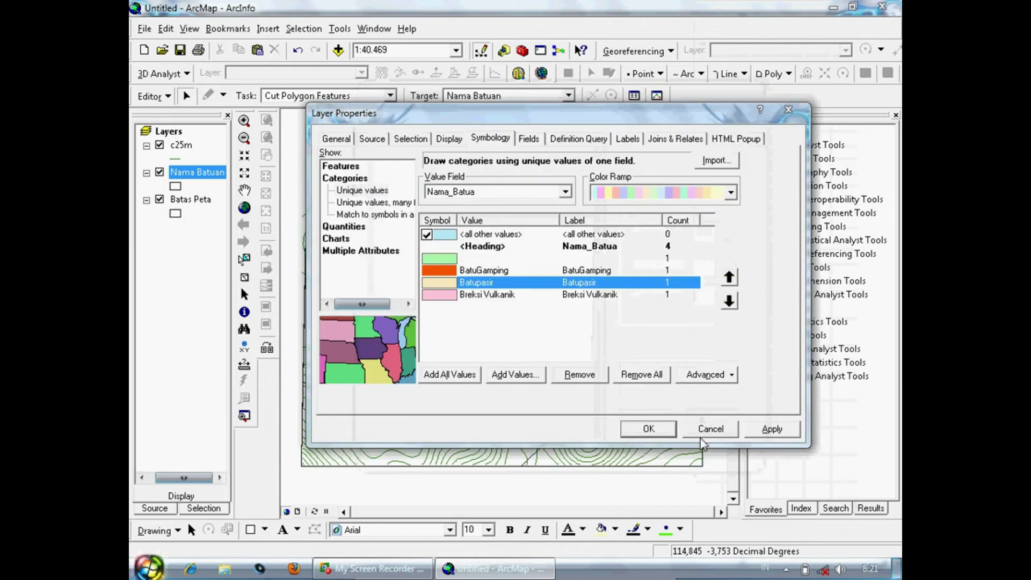
# - Give the Batupasir symbol a bright yellow fill
pyautogui.doubleClick(429, 281)
pyautogui.click(718, 232)
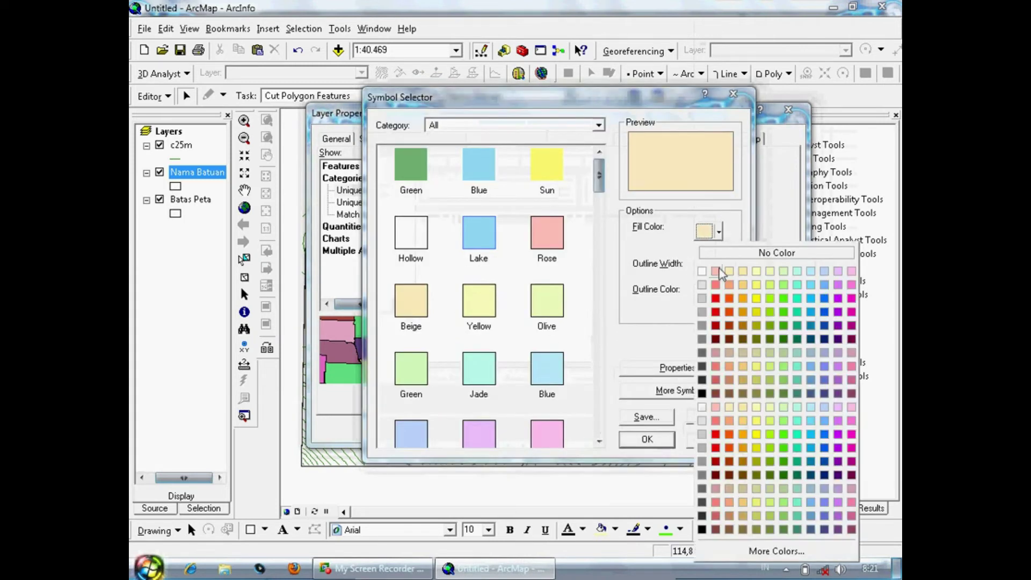
pyautogui.click(756, 299)
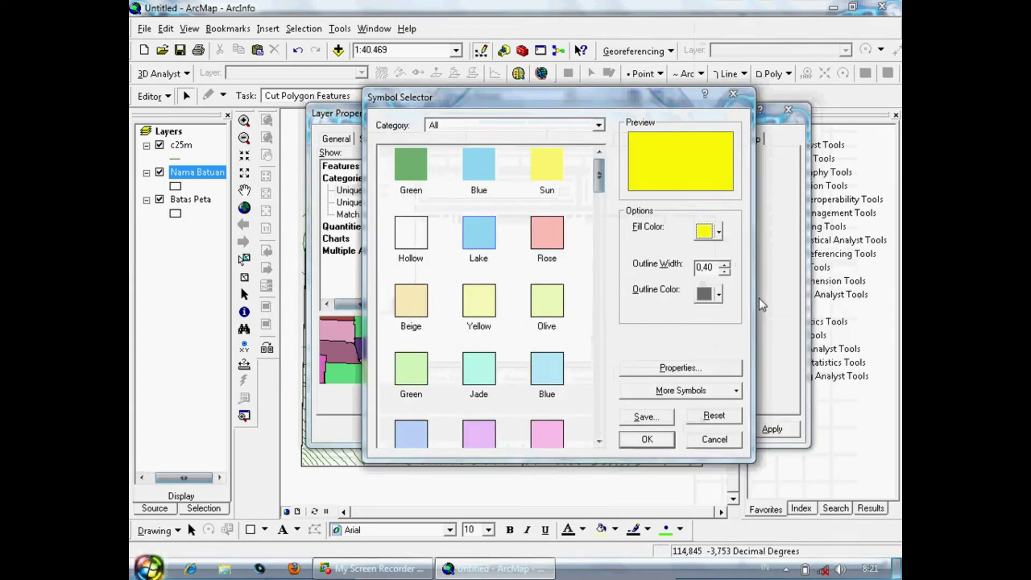
pyautogui.click(652, 443)
# - Give the Breksi Vulkanik symbol a bright orange fill
pyautogui.doubleClick(438, 294)
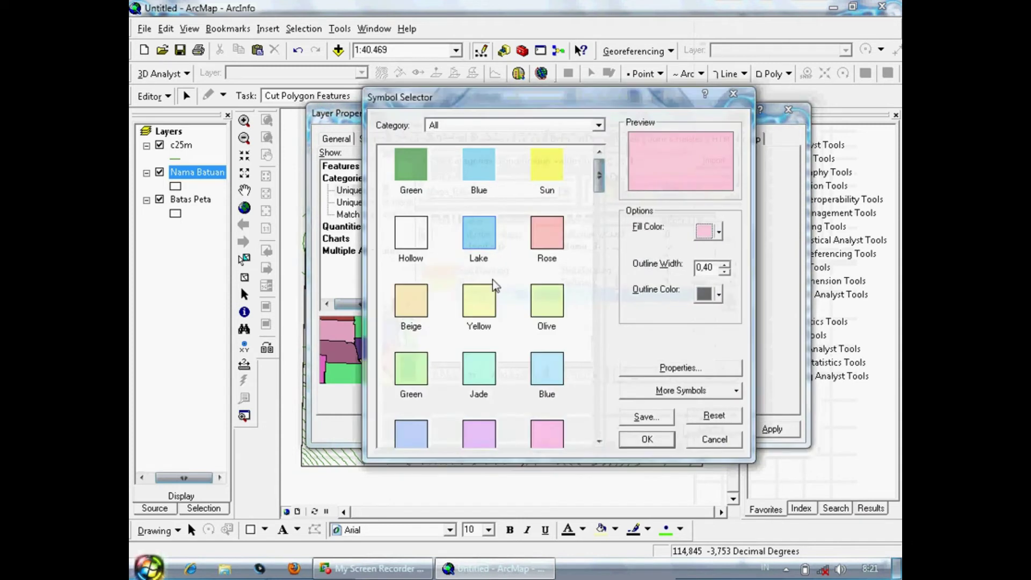
pyautogui.click(714, 235)
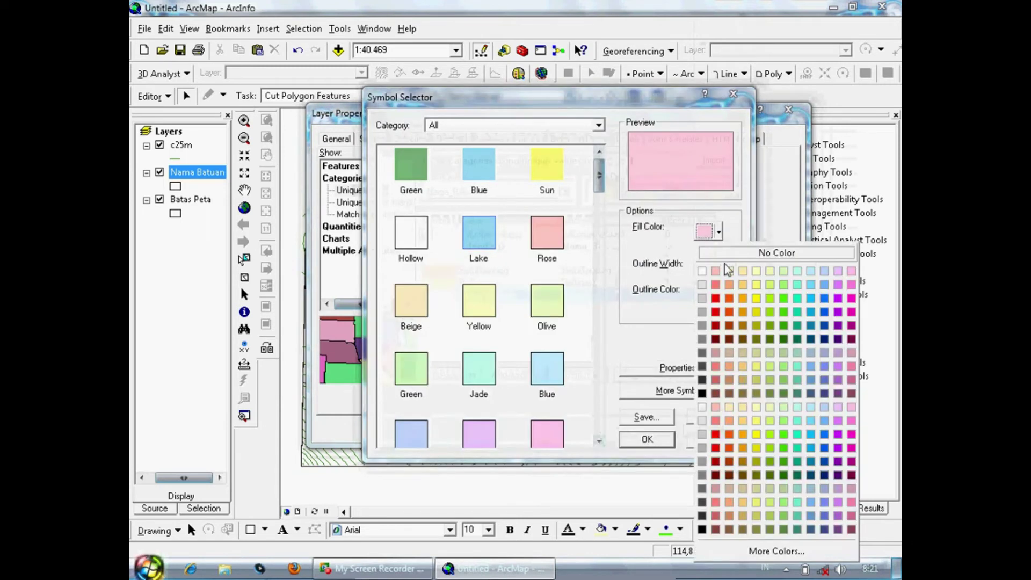
pyautogui.click(729, 299)
pyautogui.click(649, 440)
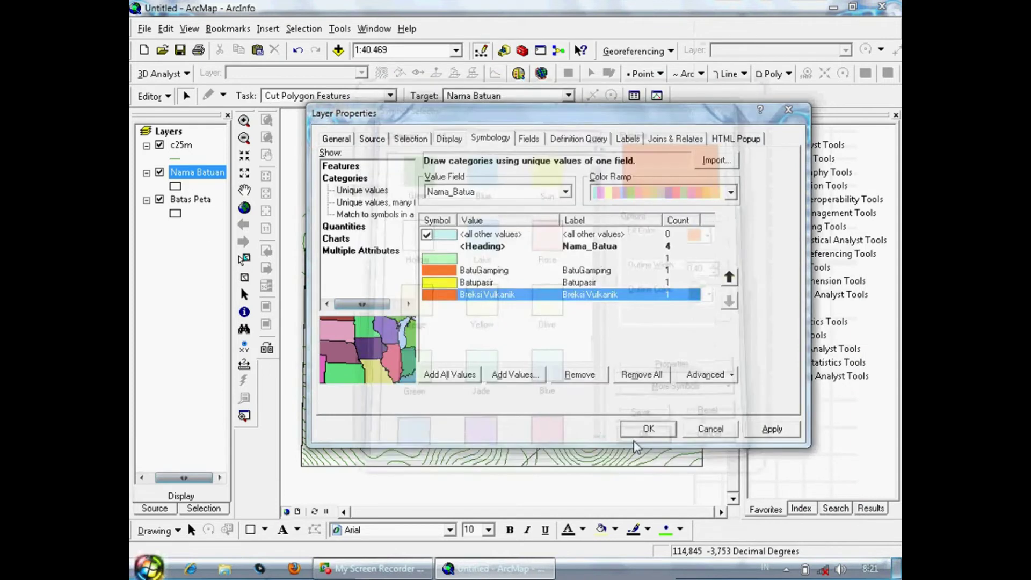
# - Change the fill color of the BatuGamping symbol to bright blue
pyautogui.doubleClick(435, 275)
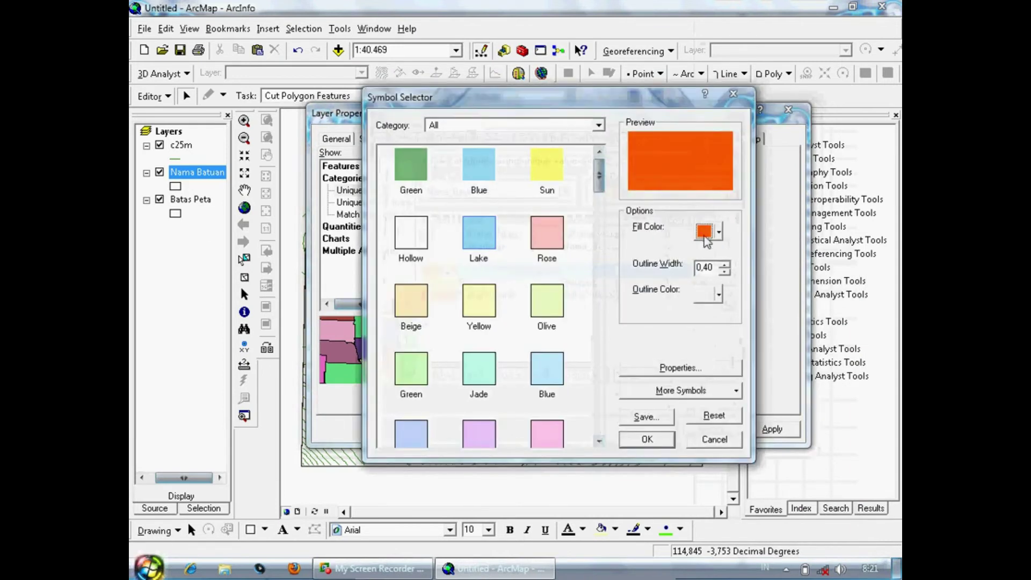
pyautogui.click(714, 234)
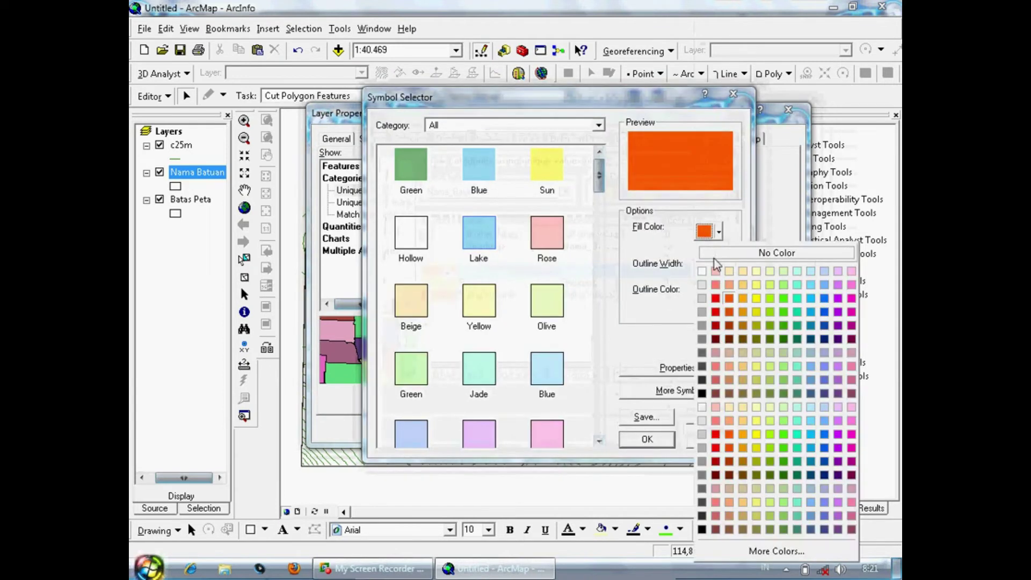
pyautogui.click(825, 298)
pyautogui.click(655, 437)
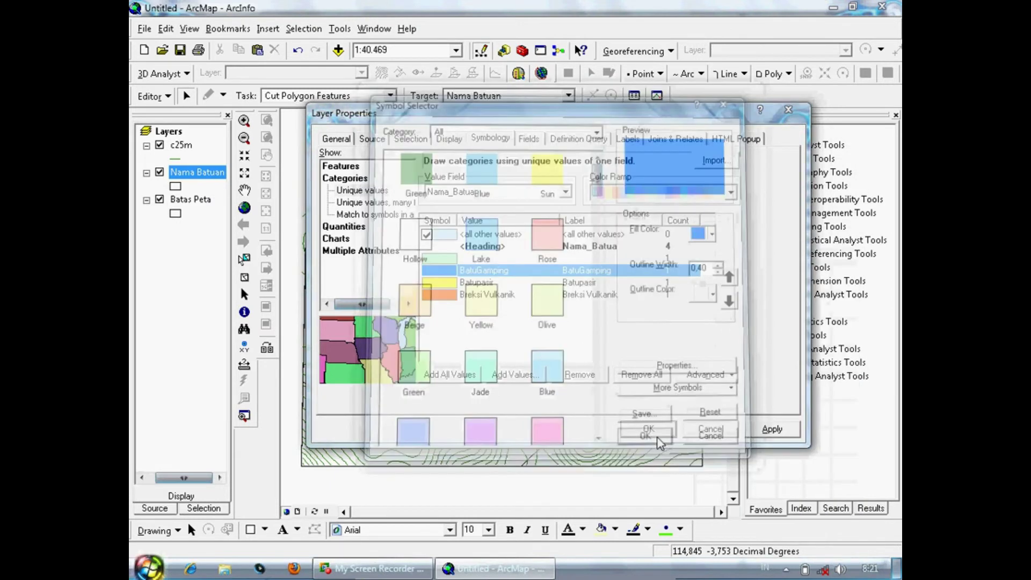
# - Assign the Hollow symbol to the unnamed value and set its outline width to 1
pyautogui.doubleClick(431, 256)
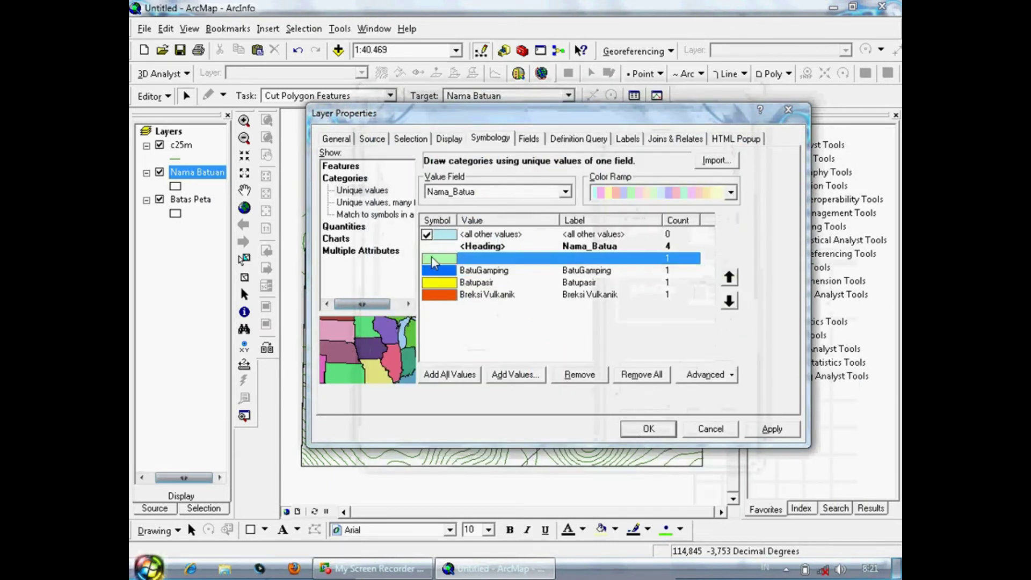
pyautogui.click(408, 244)
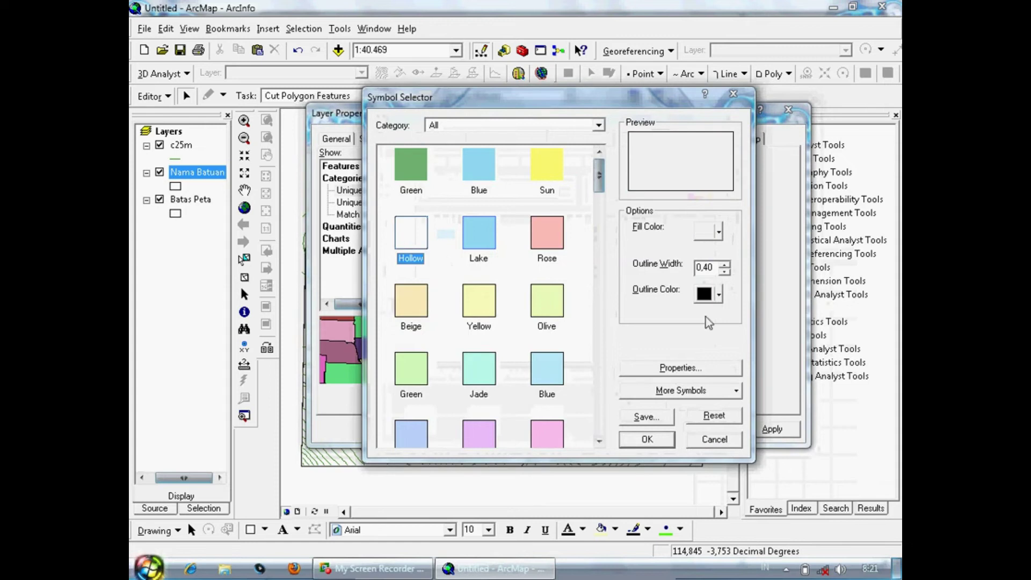
pyautogui.click(724, 265)
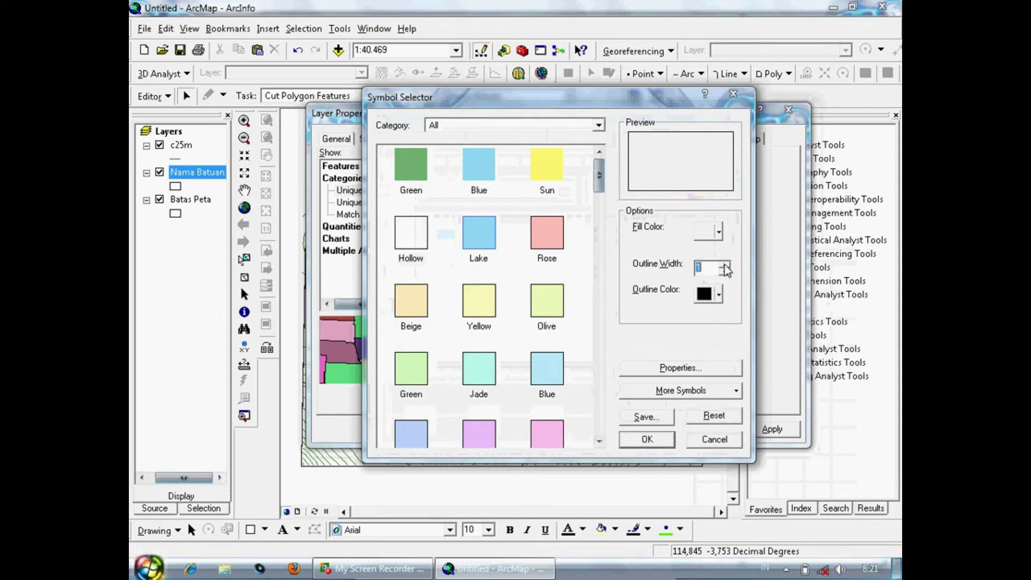
pyautogui.click(644, 441)
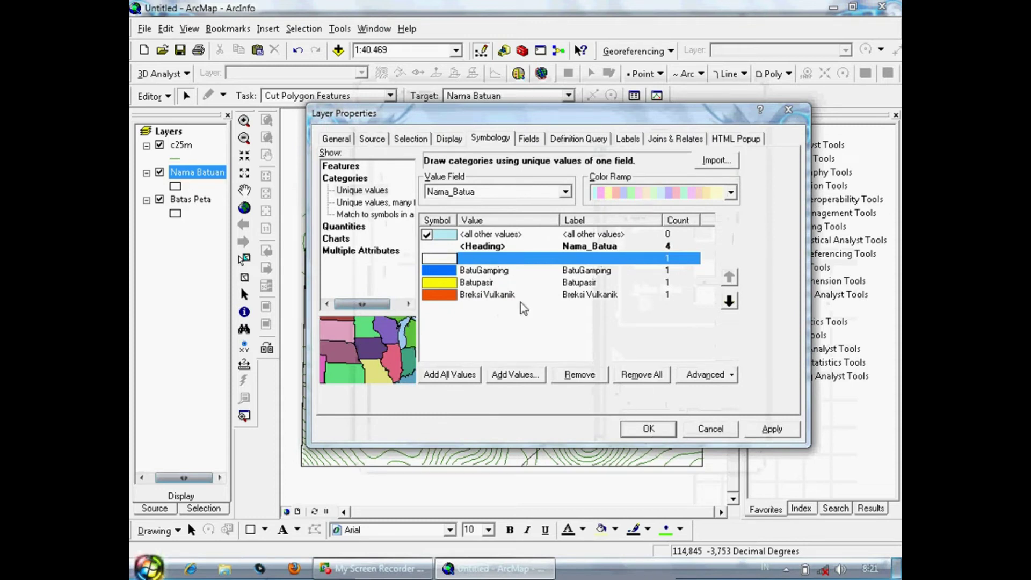
# - Load the Geology 24K symbol set and choose the 627 Limestone pattern for BatuGamping
pyautogui.click(450, 273)
pyautogui.doubleClick(450, 273)
pyautogui.moveTo(600, 172); pyautogui.dragTo(599, 423)
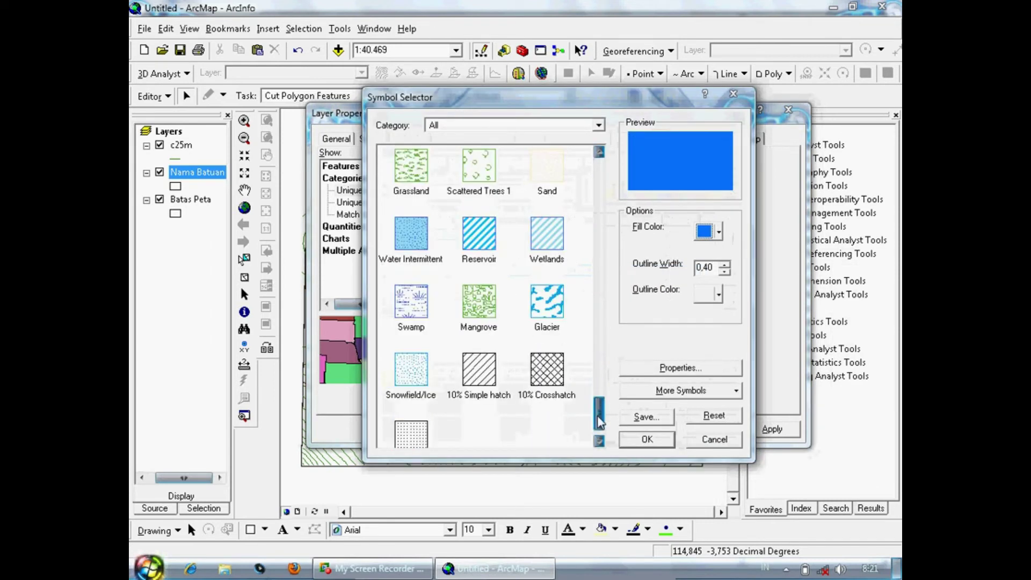
pyautogui.click(650, 394)
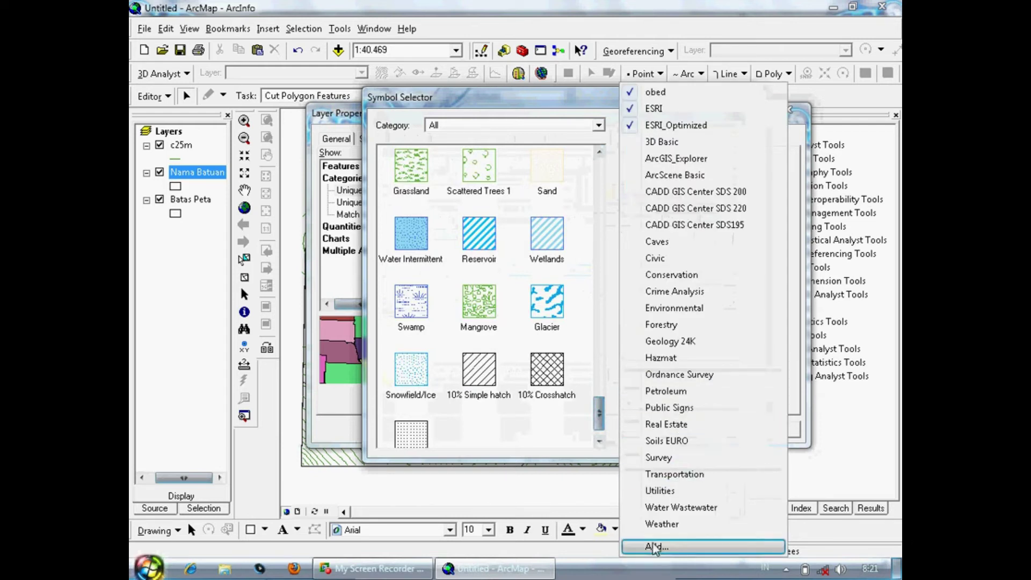
pyautogui.click(672, 343)
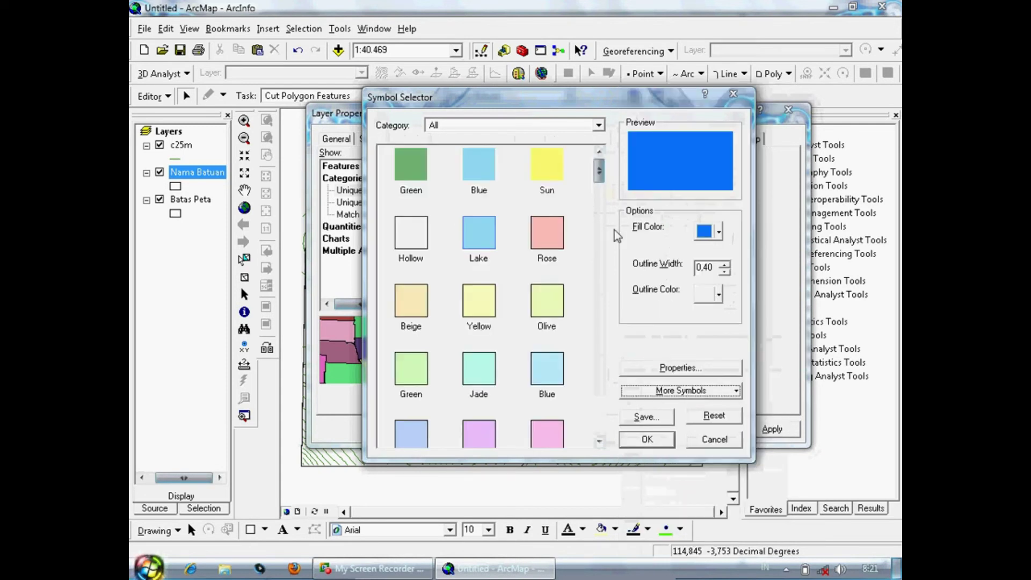
pyautogui.scroll(-5, 600, 224)
pyautogui.moveTo(600, 224); pyautogui.dragTo(601, 371)
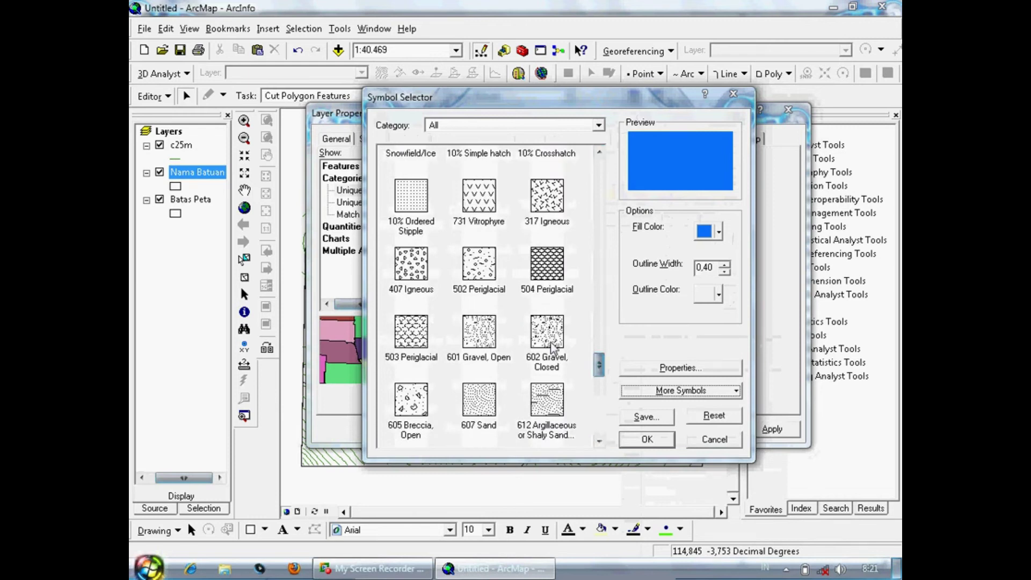
pyautogui.moveTo(600, 365); pyautogui.dragTo(600, 379)
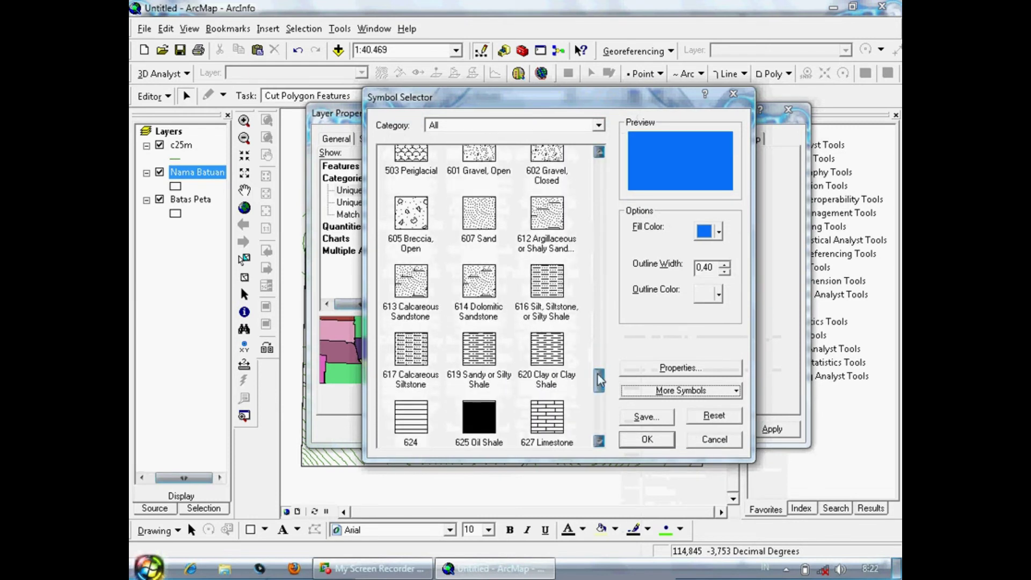
pyautogui.click(566, 407)
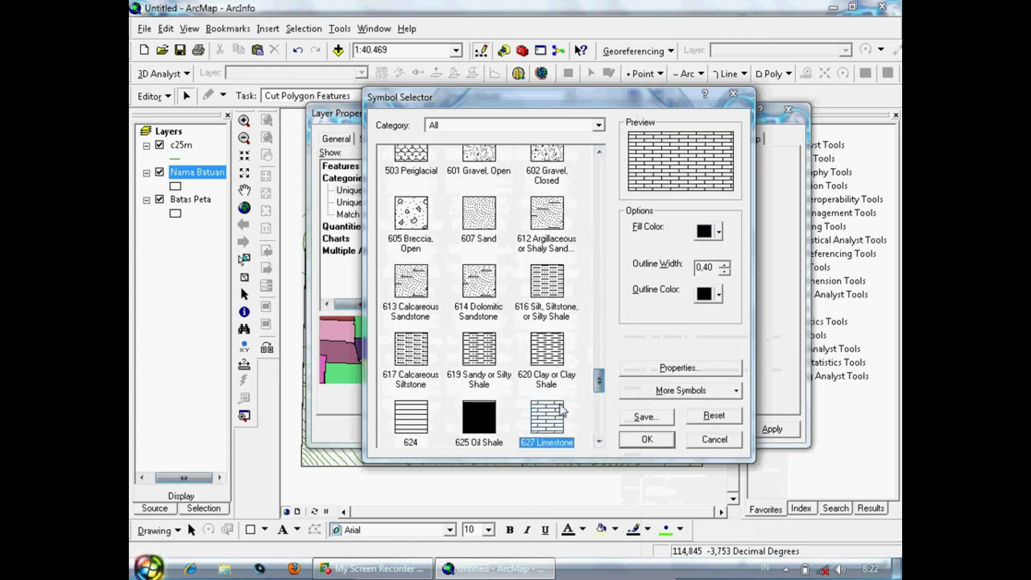
# - Set the background color of the BatuGamping limestone pattern to bright blue and accept the symbol
pyautogui.click(690, 370)
pyautogui.click(648, 256)
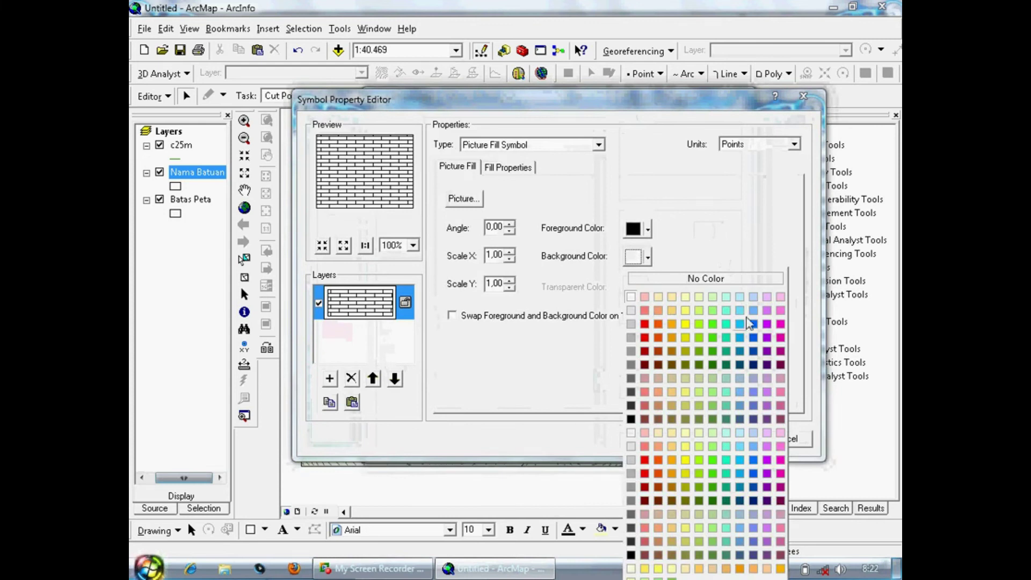
pyautogui.click(752, 322)
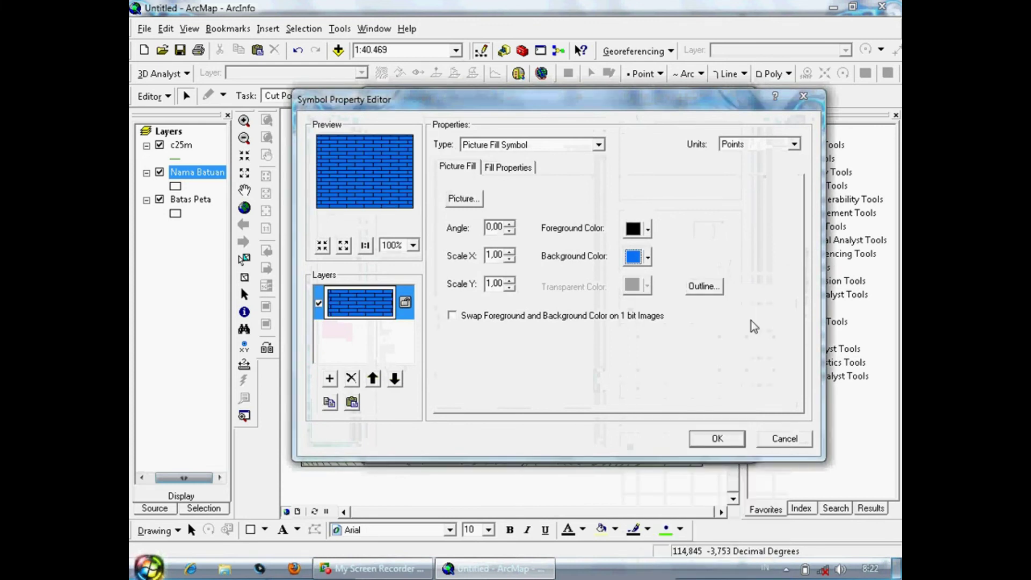
pyautogui.click(708, 446)
pyautogui.click(656, 436)
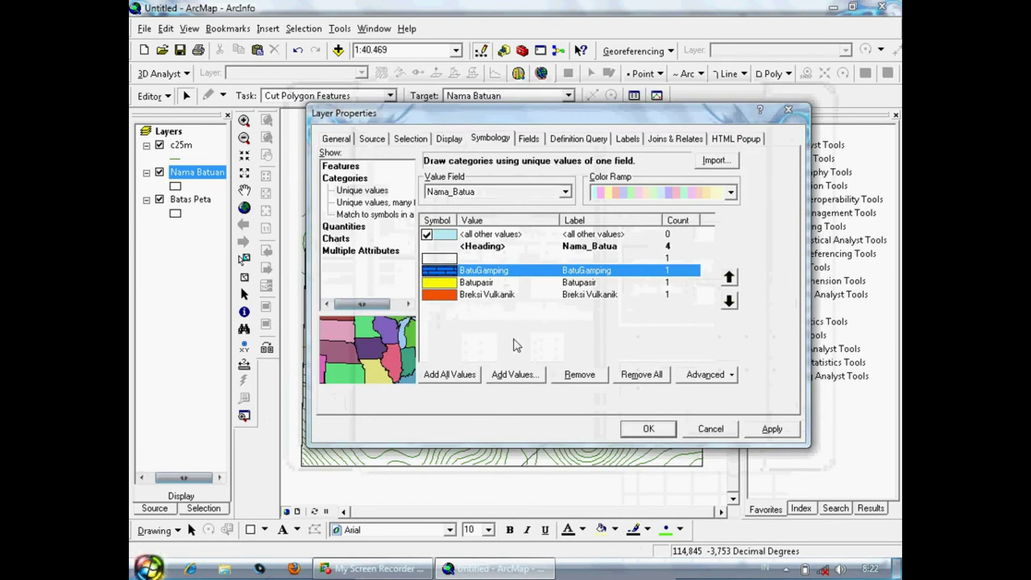
# - Assign the 607 Sand pattern with a bright yellow background color to the Batupasir value
pyautogui.doubleClick(449, 283)
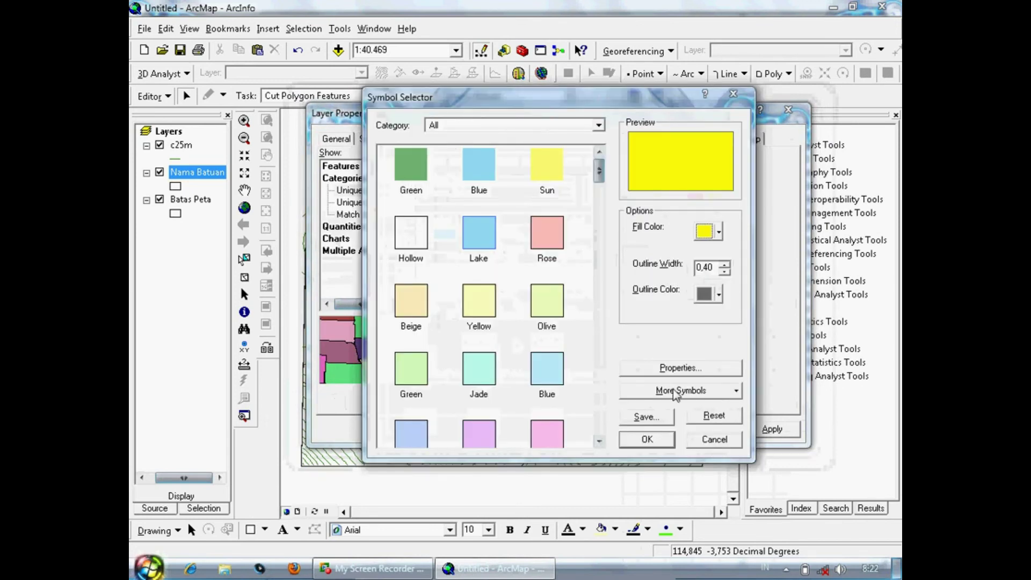
pyautogui.moveTo(600, 179)
pyautogui.mouseDown()
pyautogui.moveTo(598, 407)
pyautogui.moveTo(598, 381)
pyautogui.mouseUp()
pyautogui.click(486, 238)
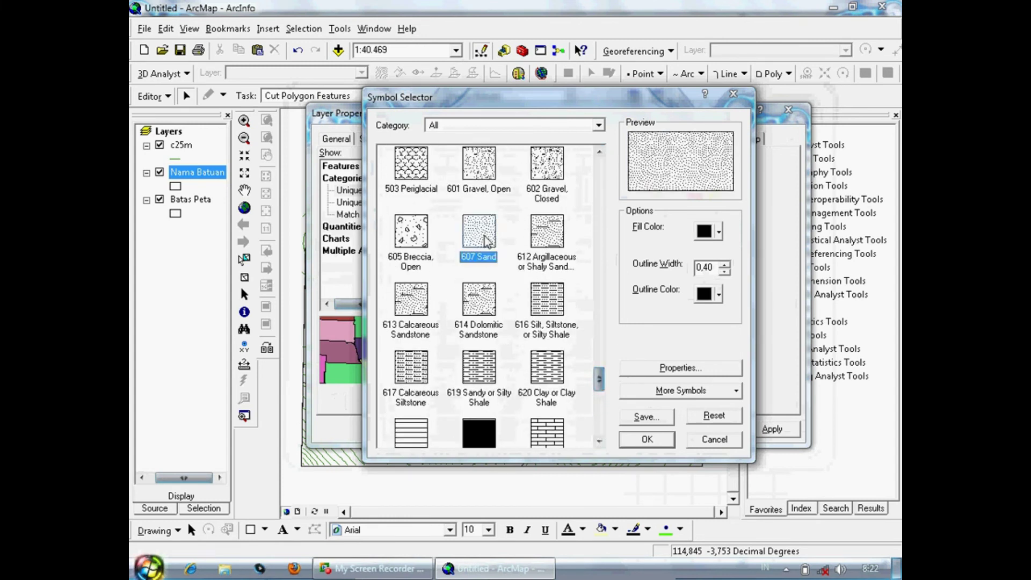
pyautogui.click(688, 369)
pyautogui.click(640, 256)
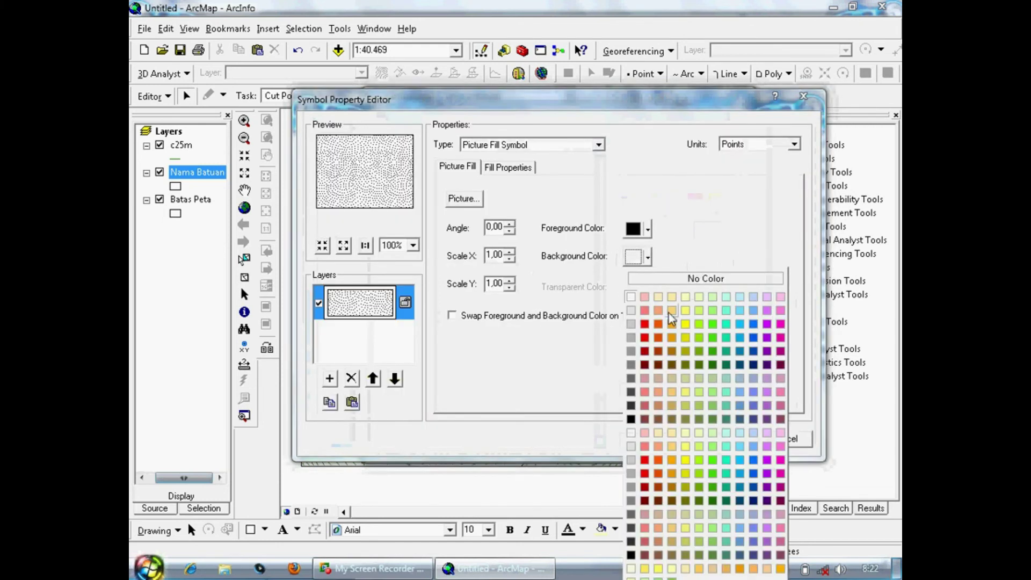
pyautogui.click(685, 324)
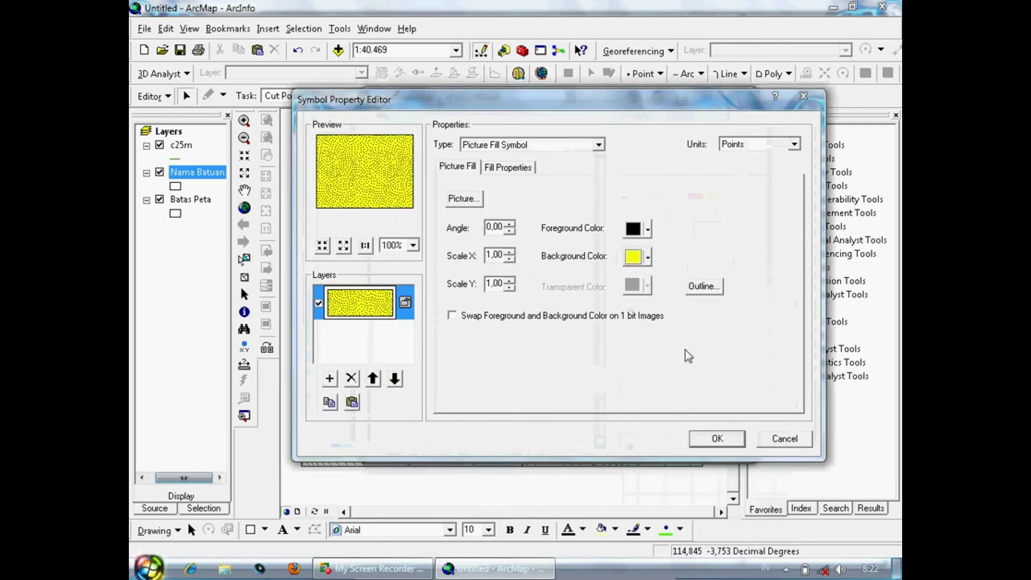
pyautogui.click(714, 439)
pyautogui.click(643, 437)
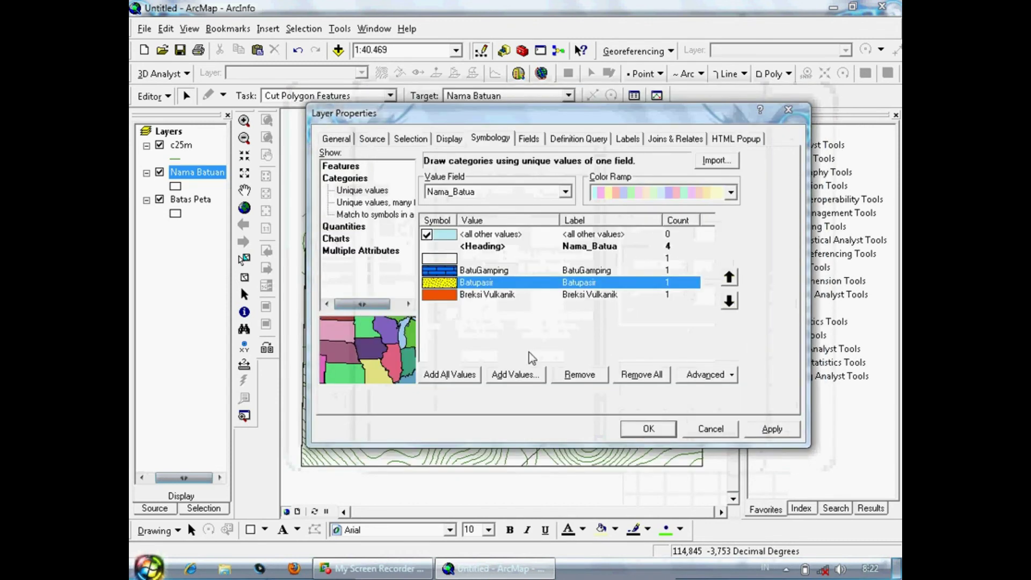
# - Assign the 407 Igneous pattern with an orange background color to Breksi Vulkanik, and apply the symbology to the layer
pyautogui.doubleClick(449, 295)
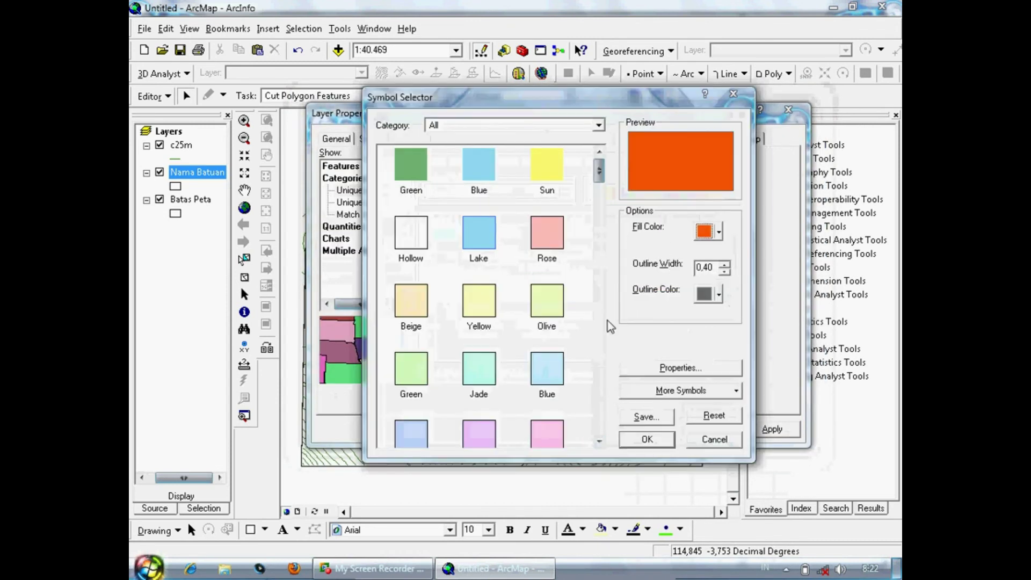
pyautogui.moveTo(598, 170); pyautogui.dragTo(604, 363)
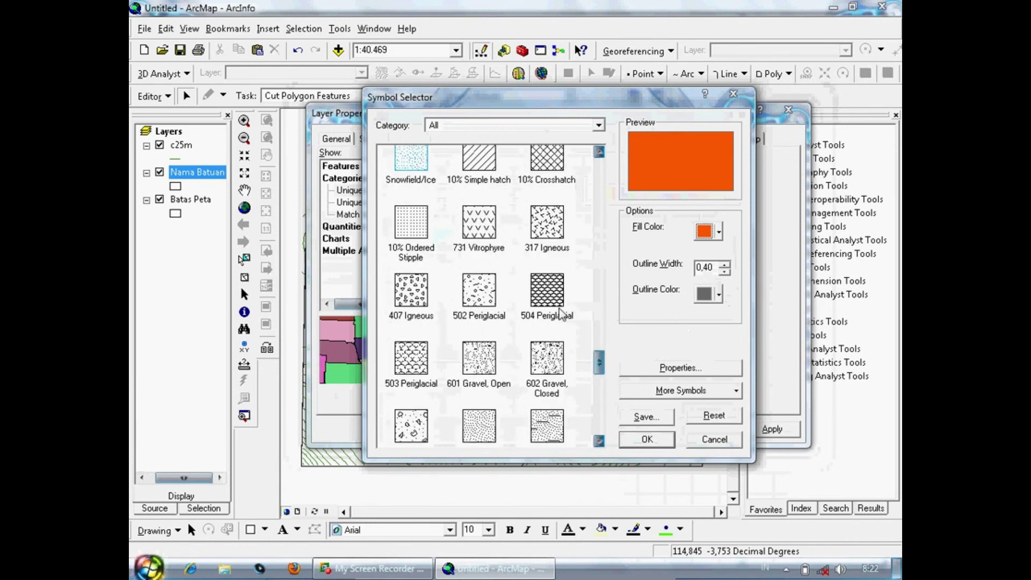
pyautogui.click(412, 297)
pyautogui.click(673, 365)
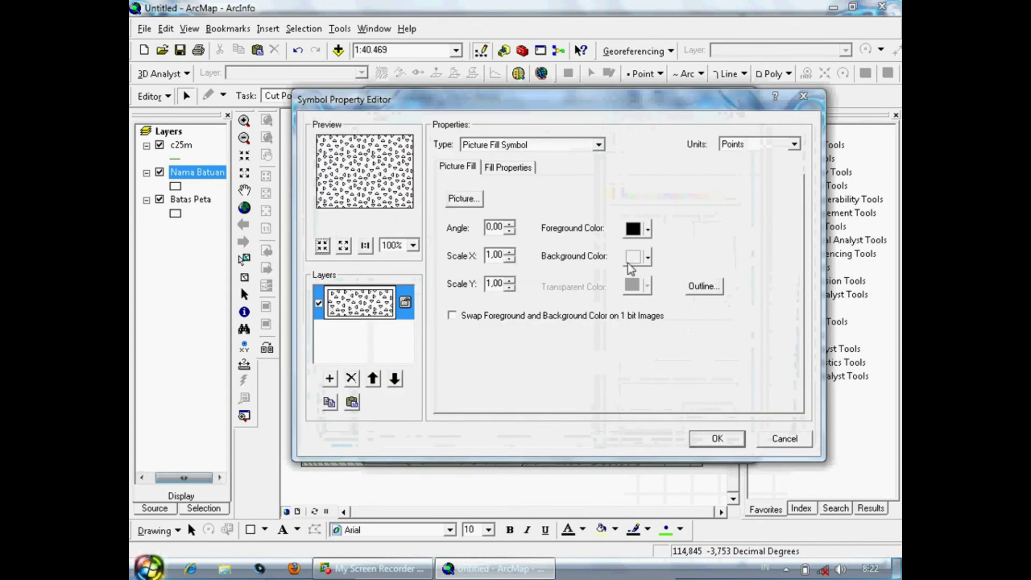
pyautogui.click(629, 261)
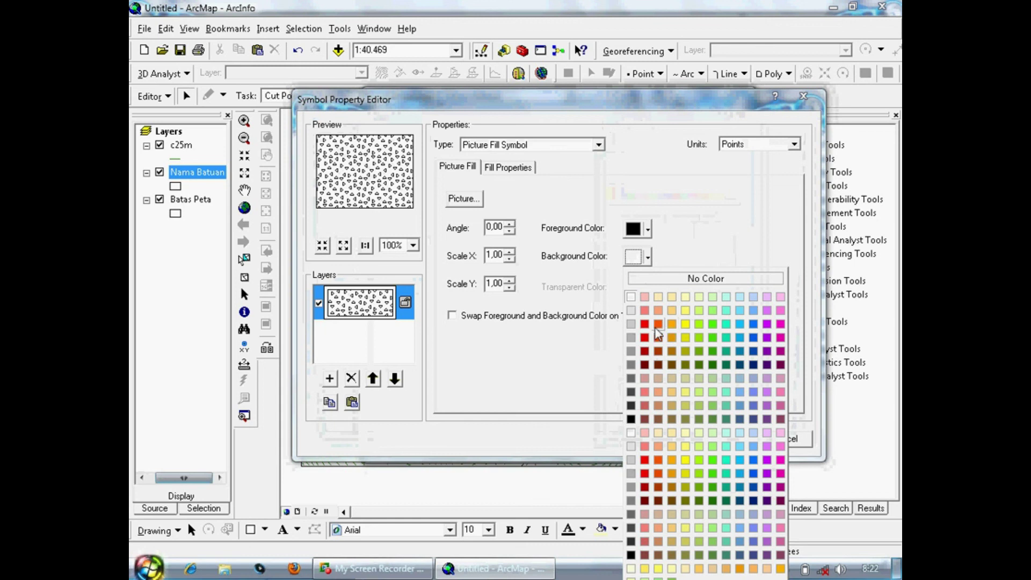
pyautogui.click(668, 325)
pyautogui.click(717, 438)
pyautogui.click(659, 434)
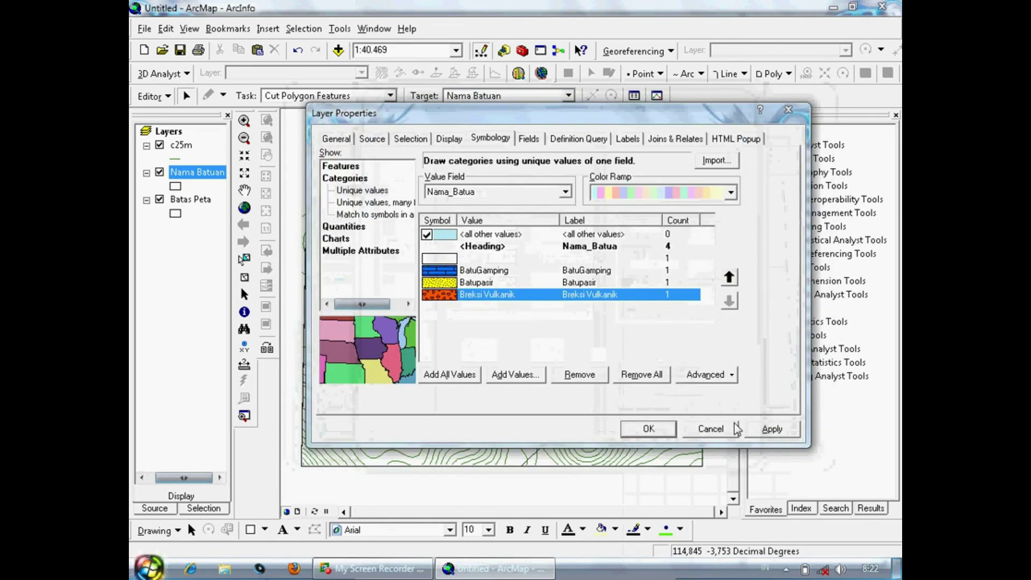
pyautogui.click(772, 429)
pyautogui.click(647, 429)
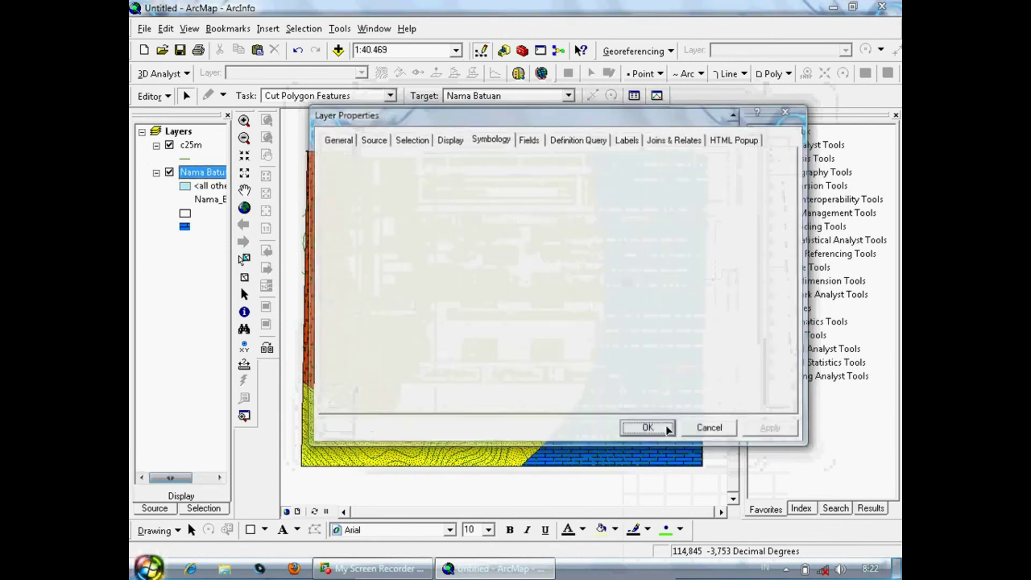